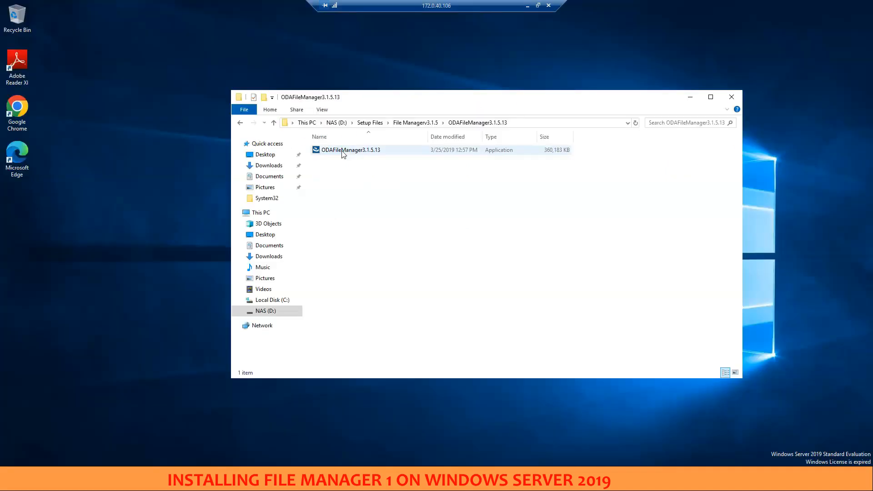
# Launch the ODAFileManager3.1.5.13 installer in English (United States) and install its required prerequisite components
pyautogui.click(341, 151)
pyautogui.doubleClick(341, 151)
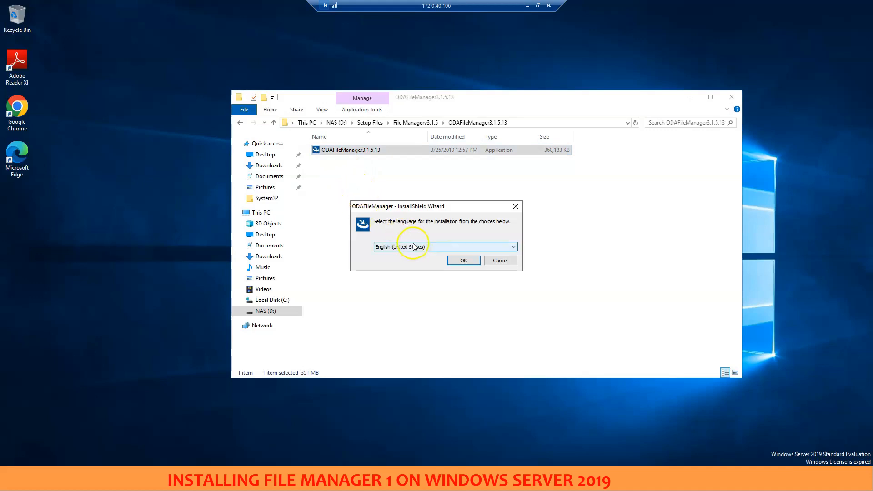
pyautogui.click(463, 260)
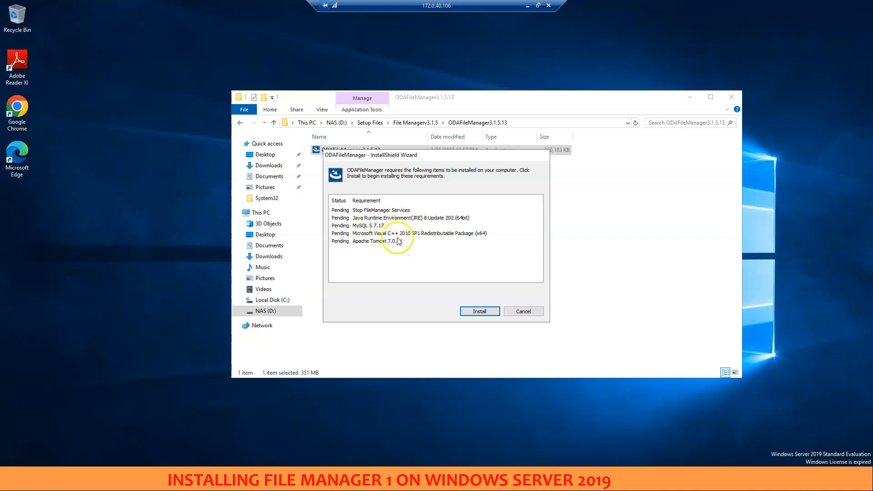
pyautogui.click(478, 312)
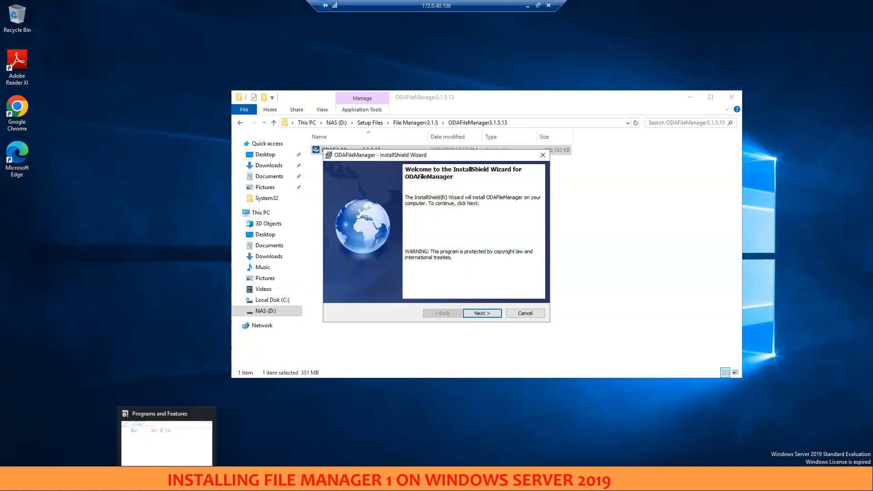
# Refresh the installed programs list and check the entries for Apache Tomcat, Java 8, Visual C++ 2010 and MySQL Server 5.7
pyautogui.click(167, 482)
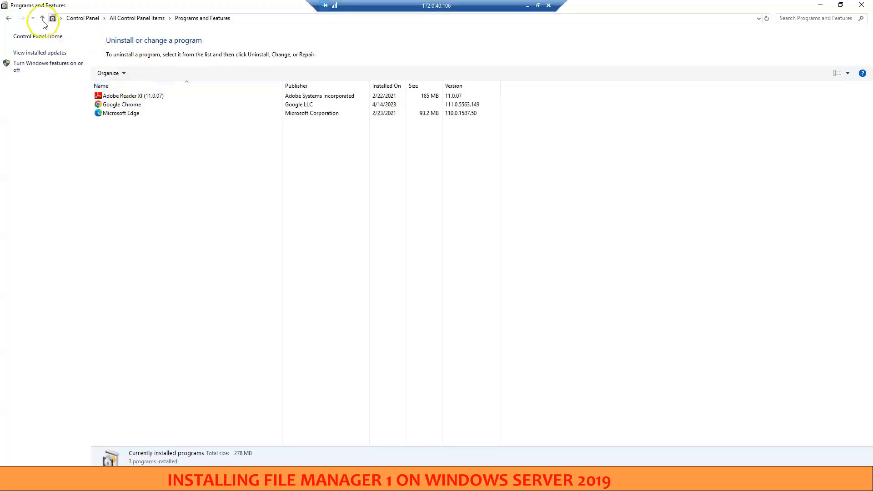
pyautogui.click(243, 17)
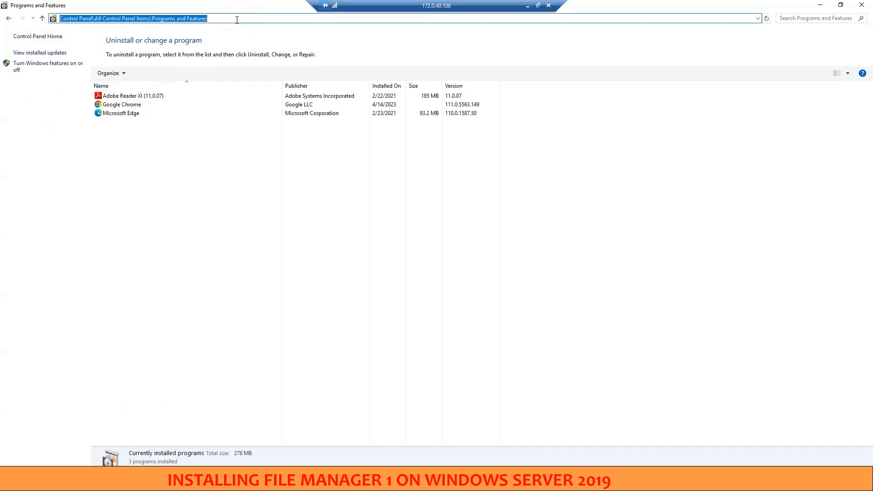
pyautogui.press('Return')
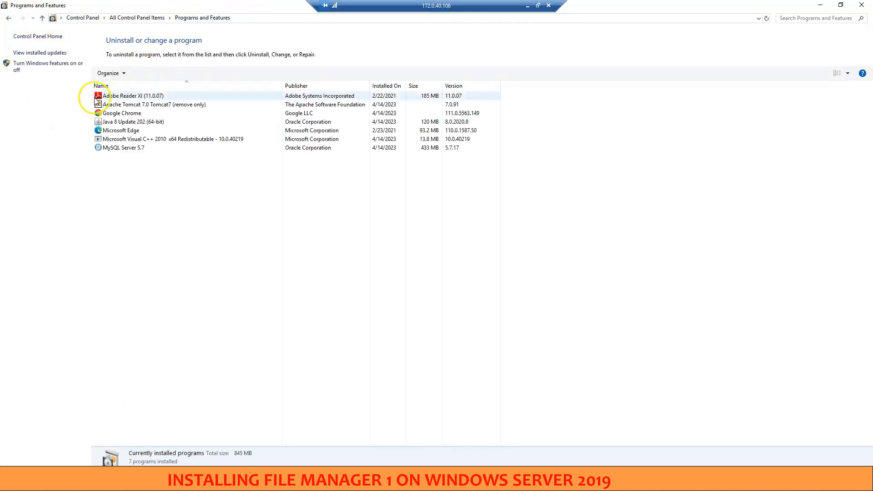
pyautogui.click(117, 107)
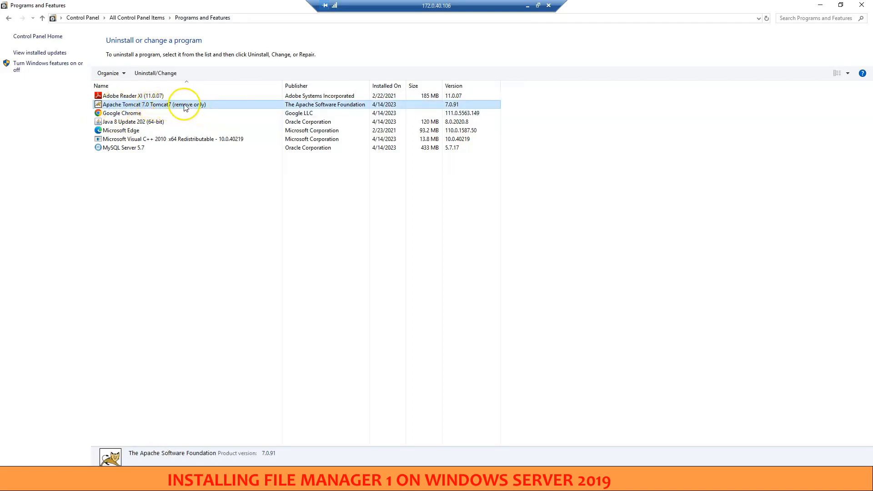
pyautogui.click(146, 123)
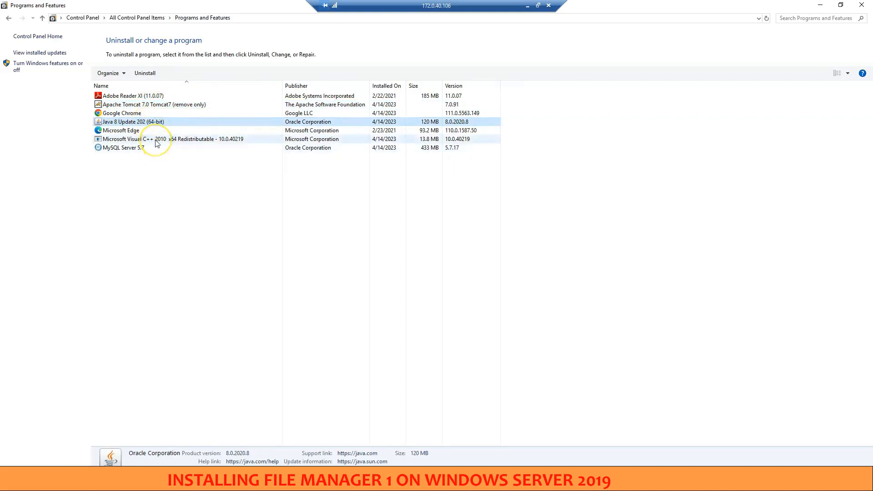
pyautogui.click(157, 140)
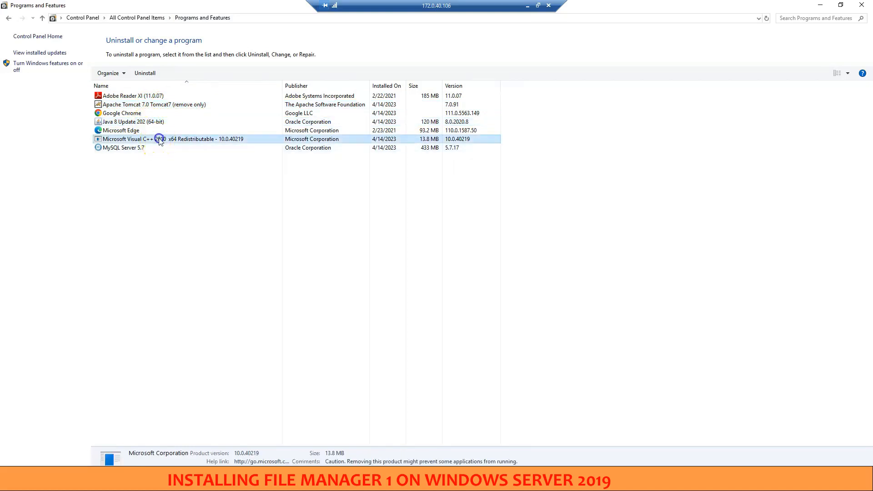
pyautogui.click(139, 151)
pyautogui.click(218, 209)
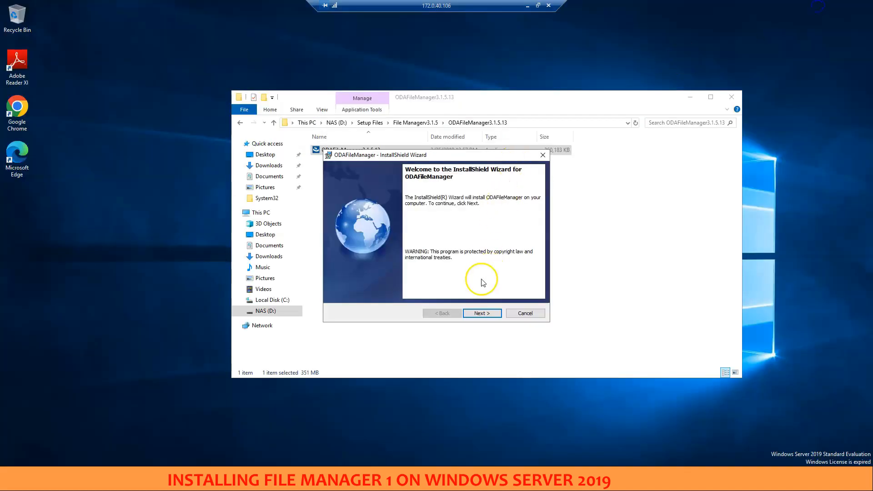
# Complete the ODAFileManager installation with the license agreement accepted, and restart the system to apply the configuration changes
pyautogui.click(477, 314)
pyautogui.click(395, 280)
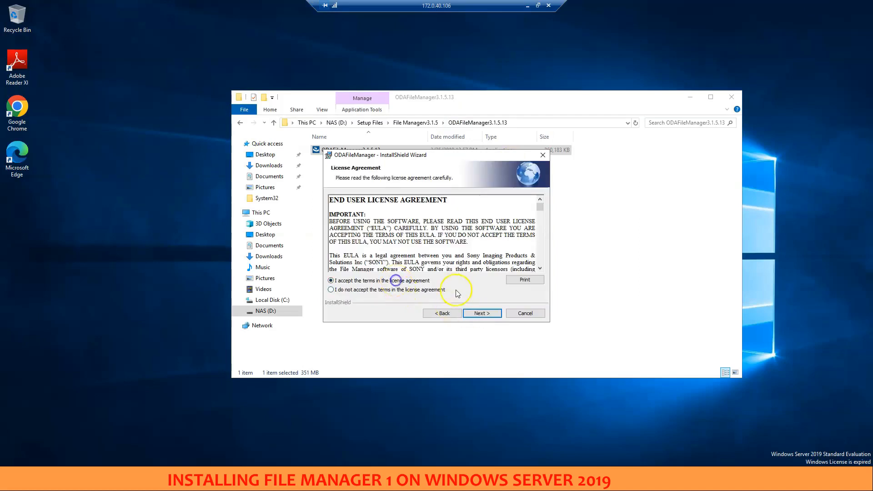
pyautogui.click(481, 314)
pyautogui.click(481, 314)
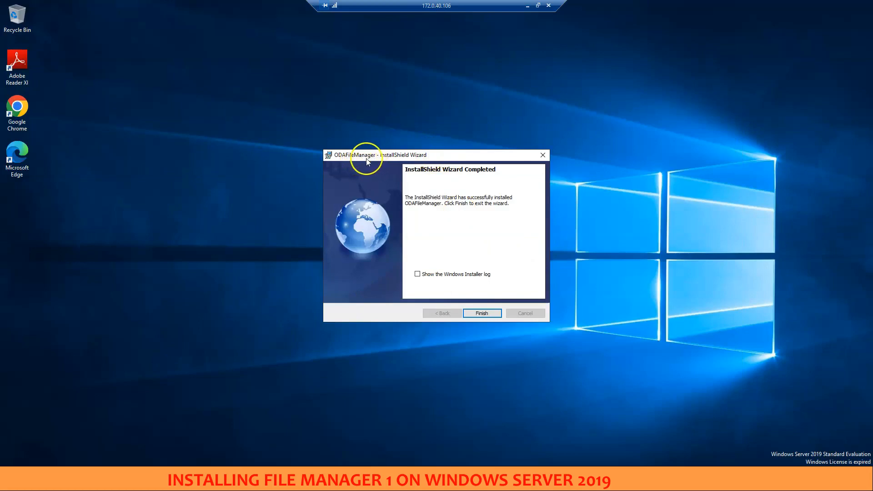
pyautogui.click(482, 313)
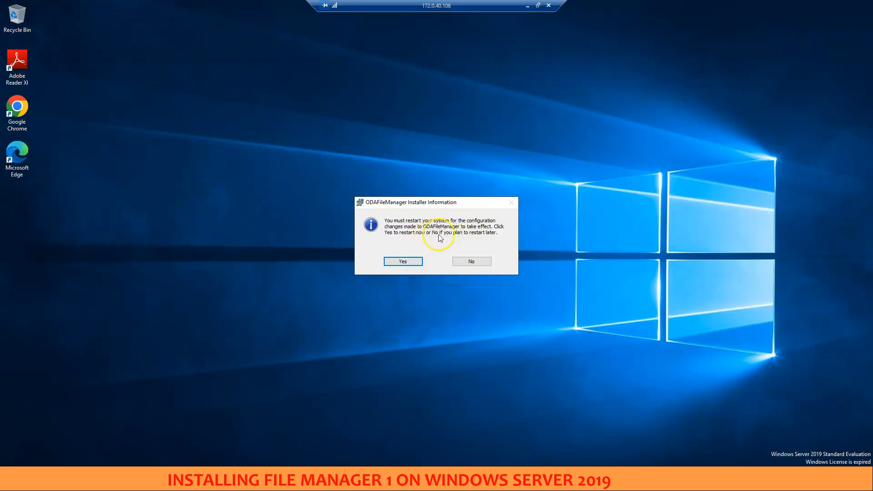
pyautogui.click(403, 262)
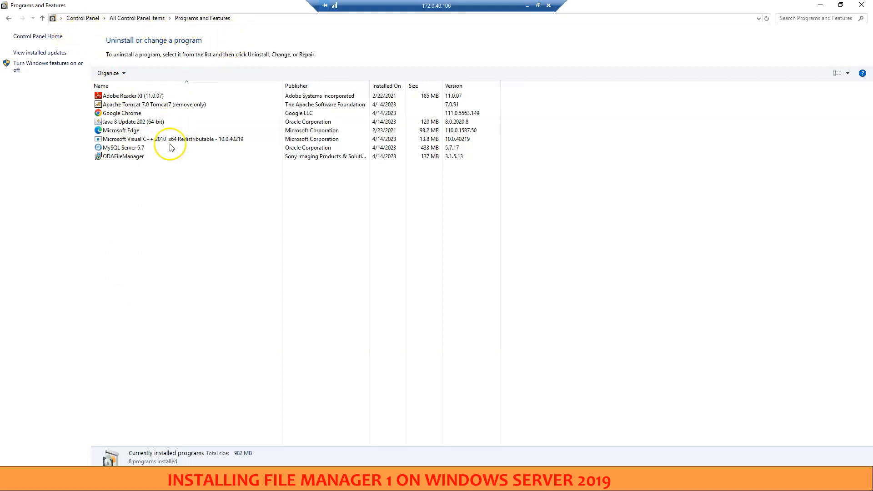
# Check the installed programs list for ODAFileManager, MySQL Server, Visual C++ 2010, Java 8 and Apache Tomcat
pyautogui.click(126, 158)
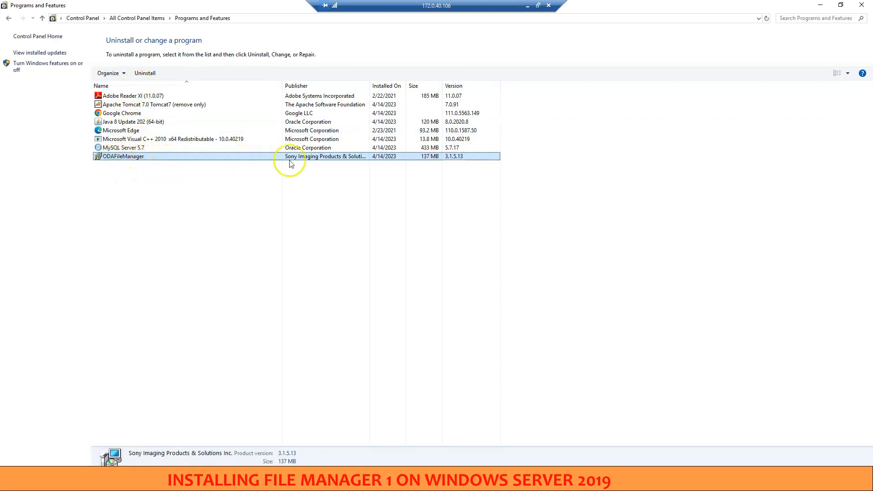
pyautogui.click(117, 149)
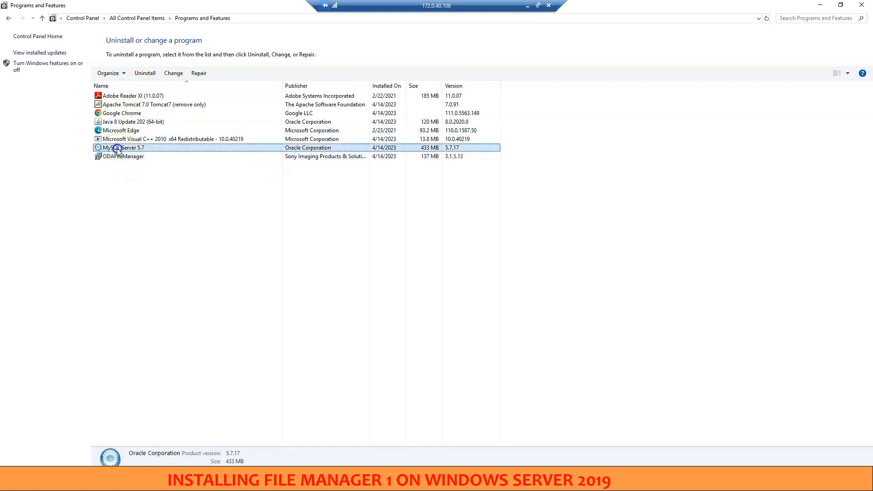
pyautogui.click(140, 140)
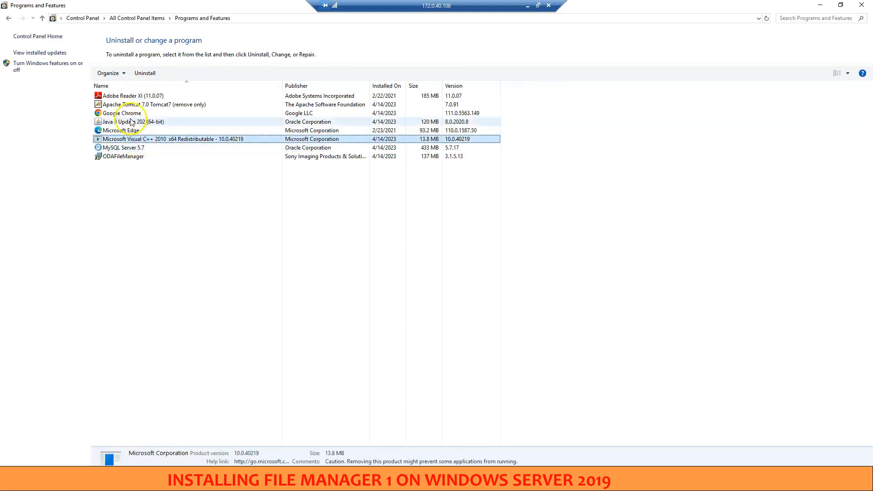
pyautogui.click(131, 121)
pyautogui.click(142, 105)
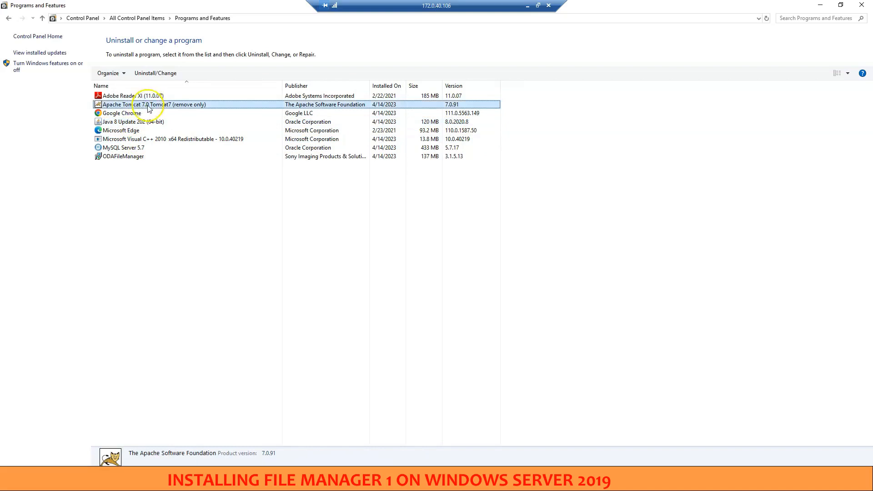
pyautogui.click(170, 367)
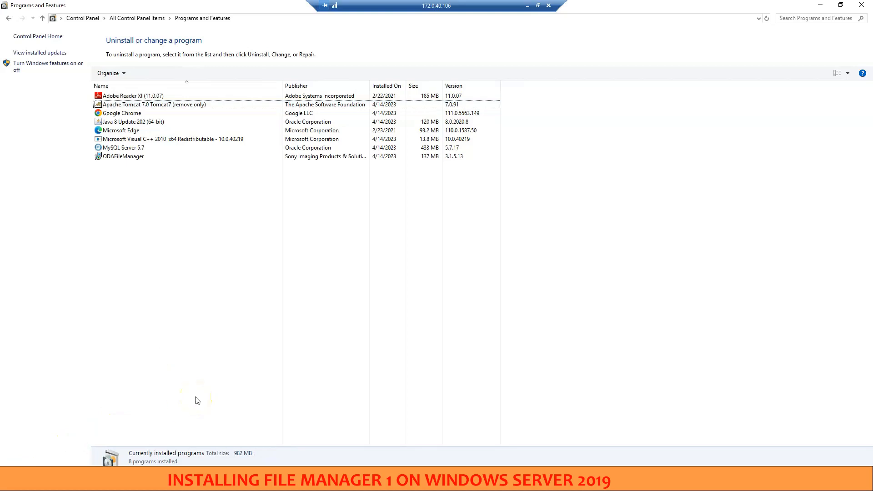
# Open the Services console with services.msc and check the status of the Apache Tomcat 7.0 Tomcat7 service
pyautogui.press('super+r')
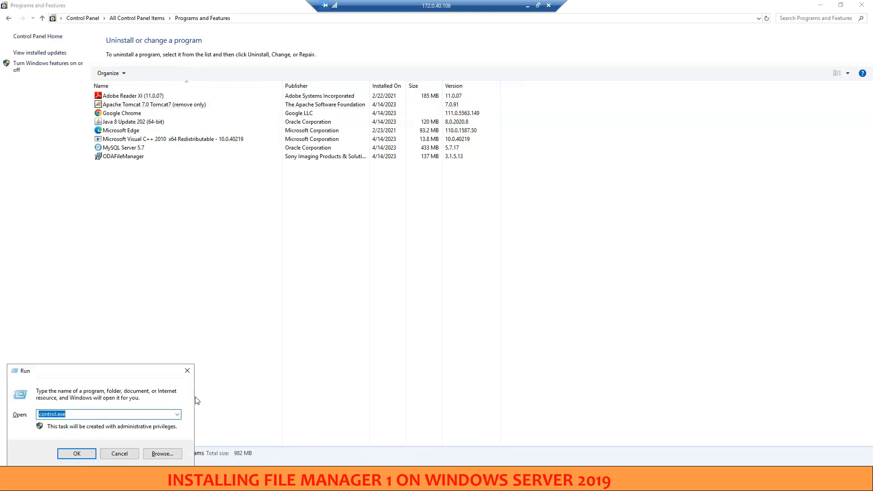
pyautogui.write('services')
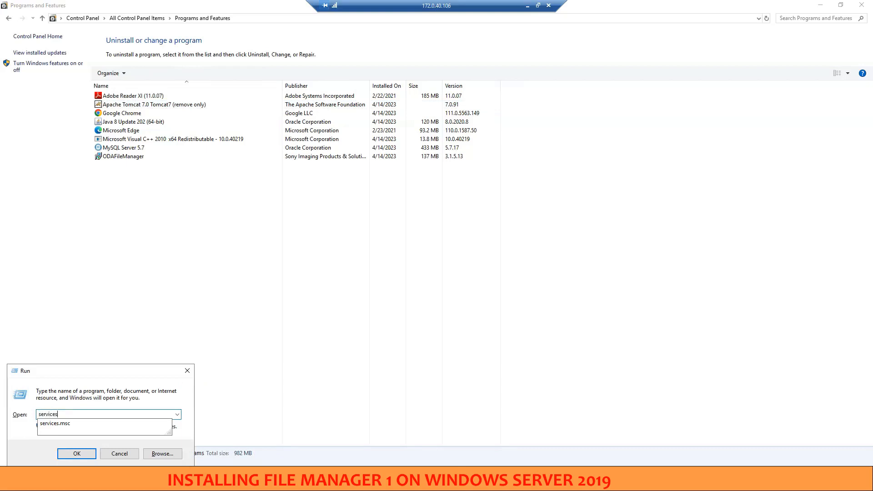
pyautogui.press('Down')
pyautogui.press('Return')
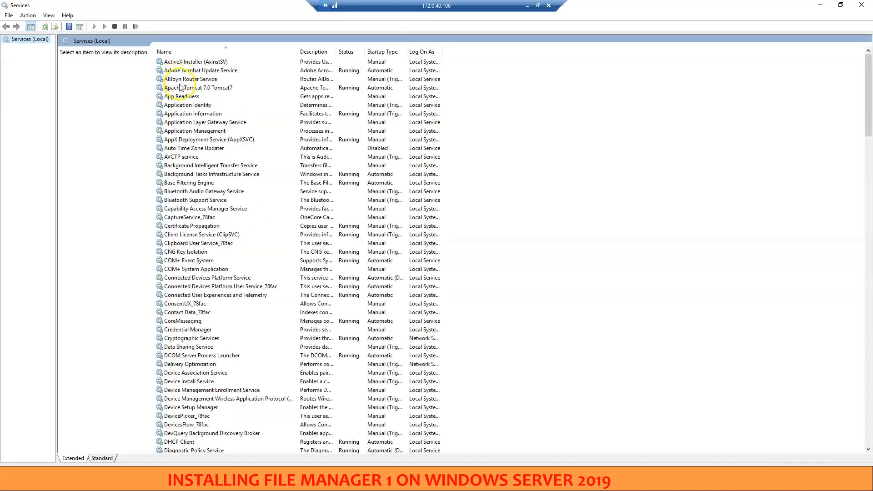
pyautogui.click(183, 87)
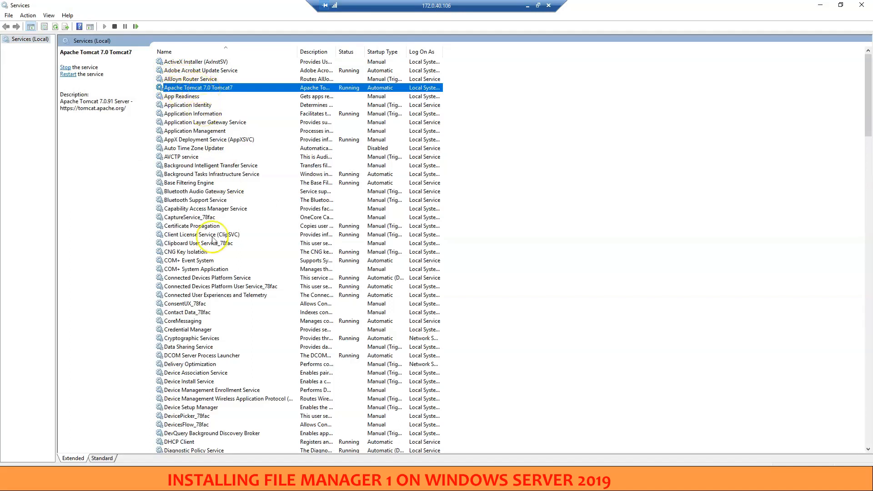
# Check the ODS-FM1 File Manager service and the Apache Tomcat service again, then minimize the open windows
pyautogui.click(202, 260)
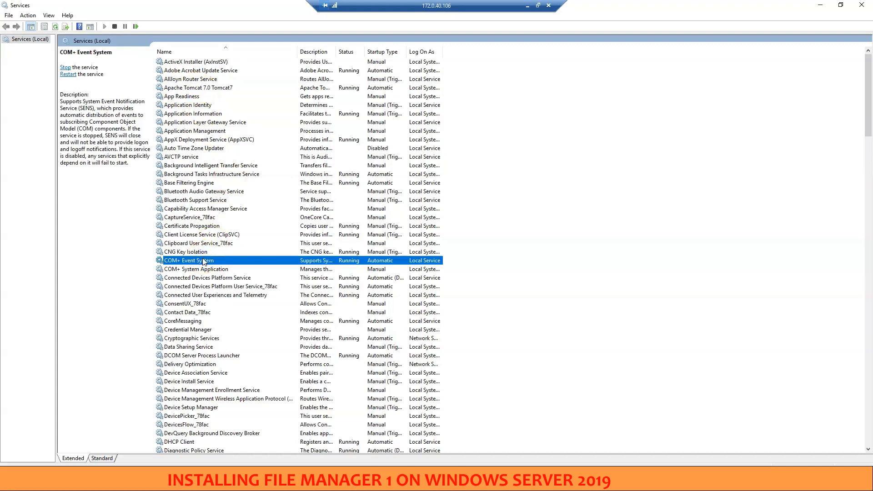
pyautogui.press('o')
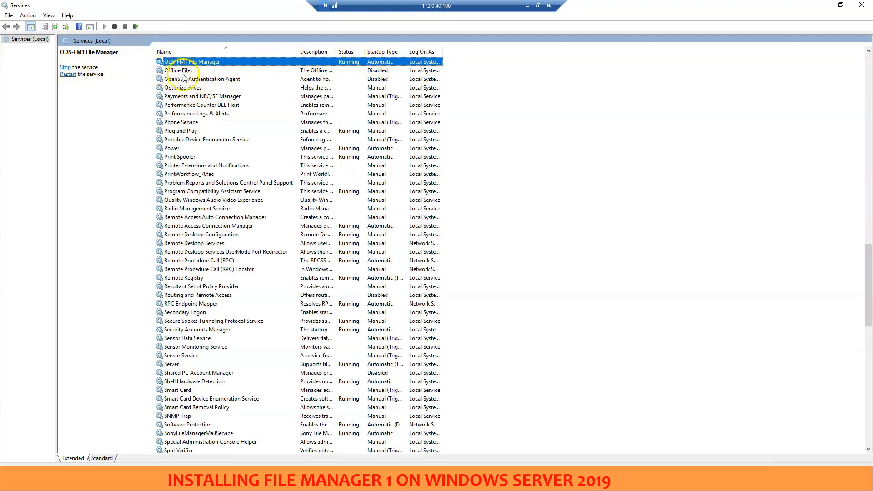
pyautogui.scroll(3, 199, 116)
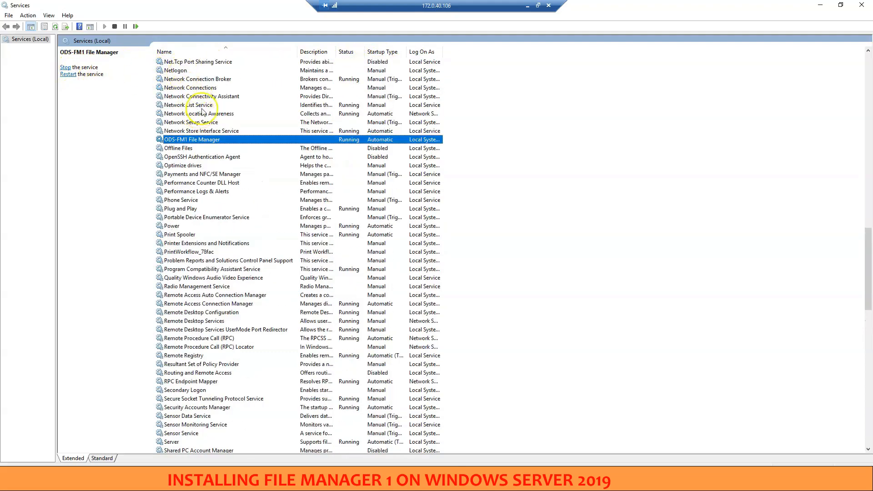
pyautogui.scroll(20, 200, 114)
pyautogui.scroll(9, 202, 112)
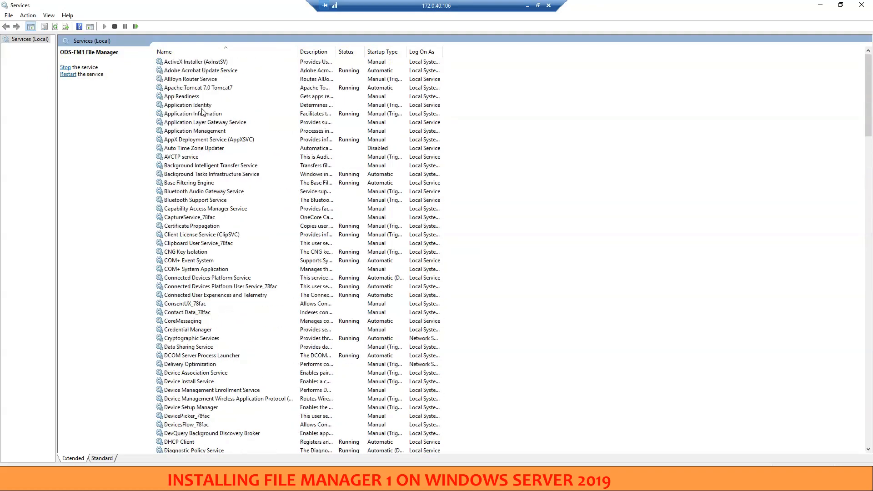
pyautogui.click(191, 87)
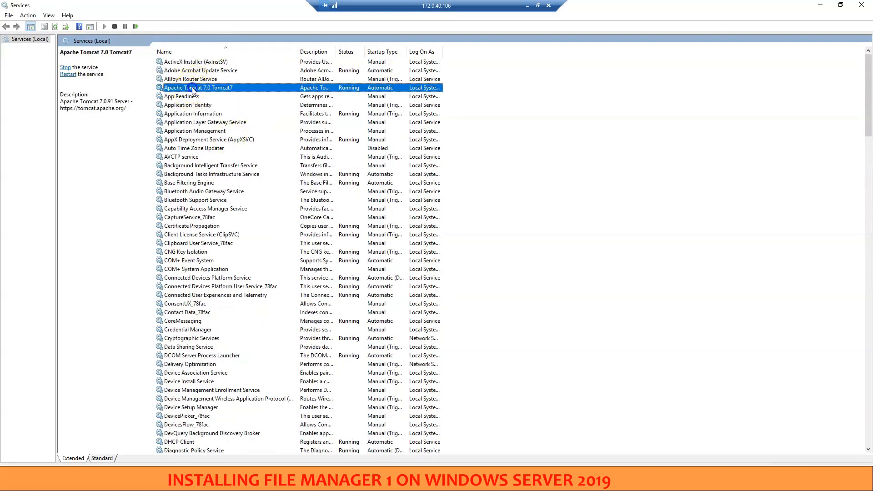
pyautogui.click(820, 7)
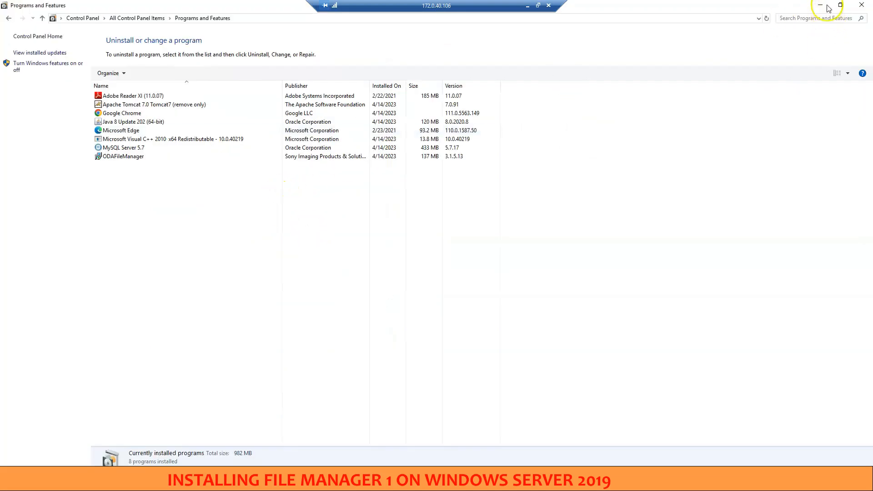
pyautogui.click(821, 5)
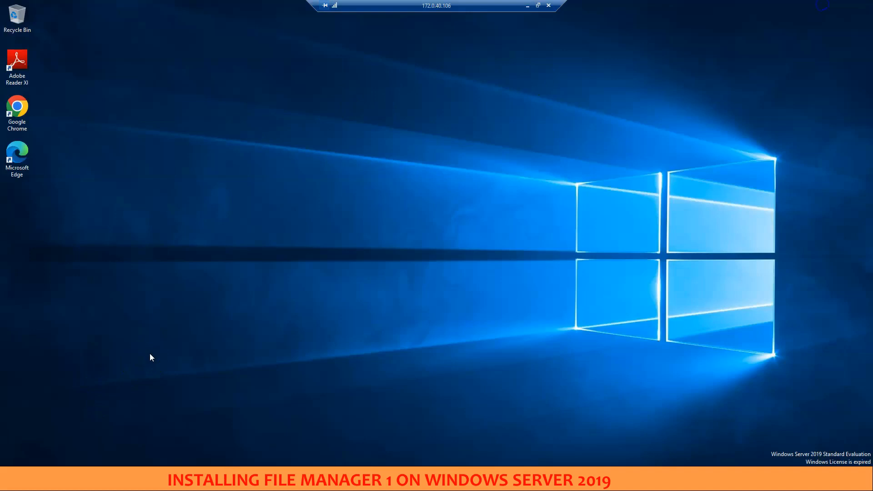
# Open Device Manager maximized and expand the disk drives to check for the SONY ODS-D77U USB device
pyautogui.press('super+x')
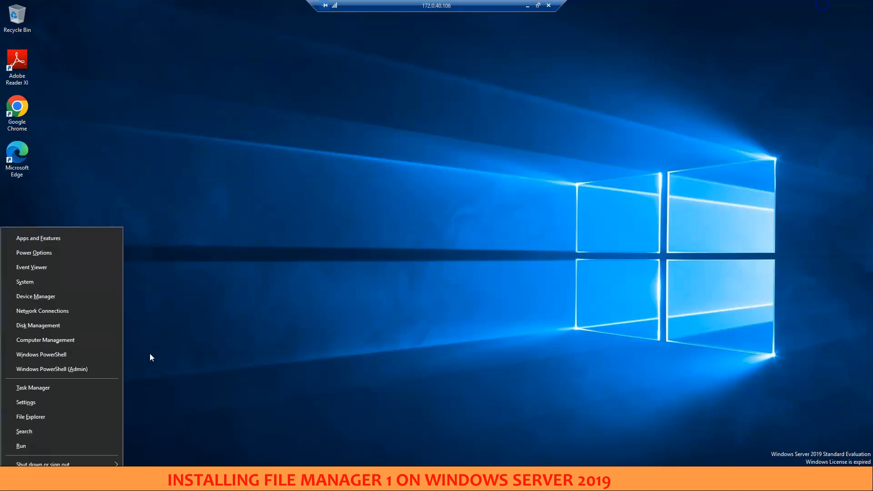
pyautogui.click(45, 284)
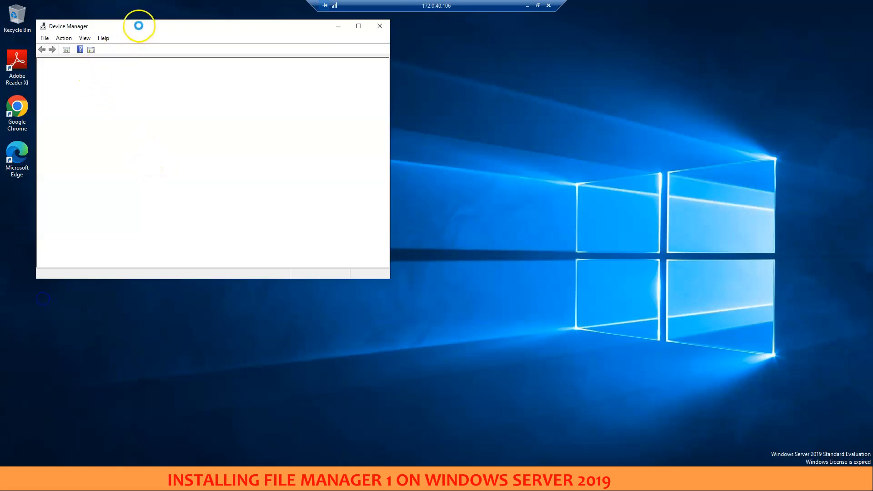
pyautogui.doubleClick(140, 25)
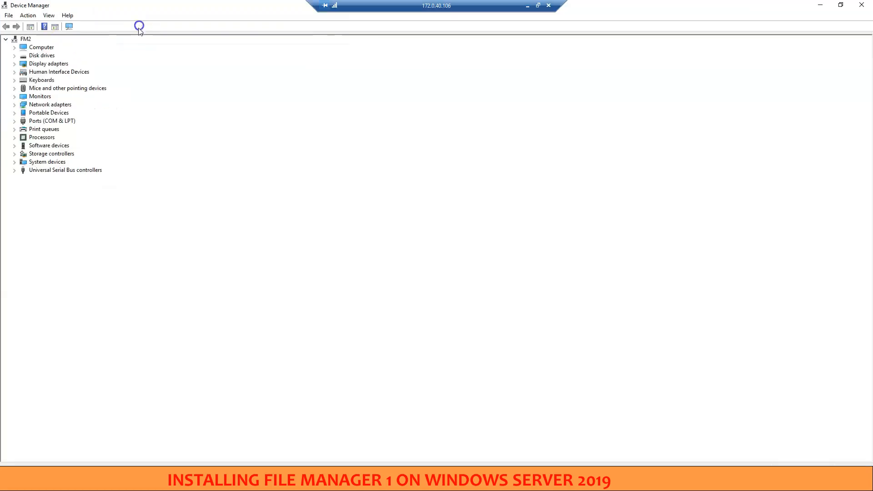
pyautogui.doubleClick(32, 55)
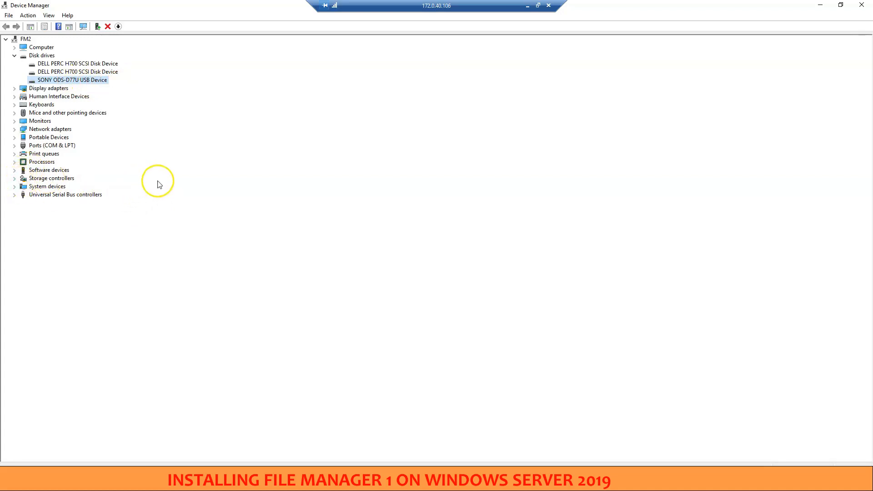
# In File Explorer, launch the ODASoftware_5_5_0_win installer from the Setup Files\ODASoftware_5_5_0_win folder on the NAS (D:) drive
pyautogui.click(113, 483)
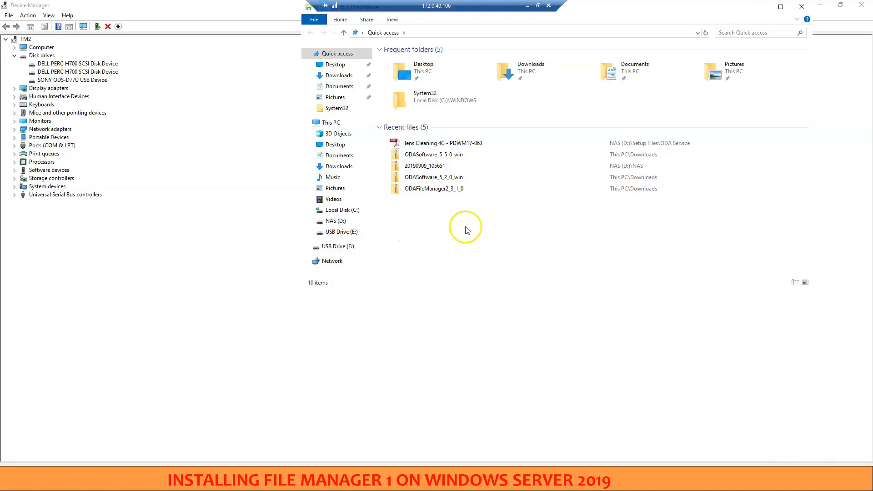
pyautogui.click(335, 220)
pyautogui.doubleClick(402, 97)
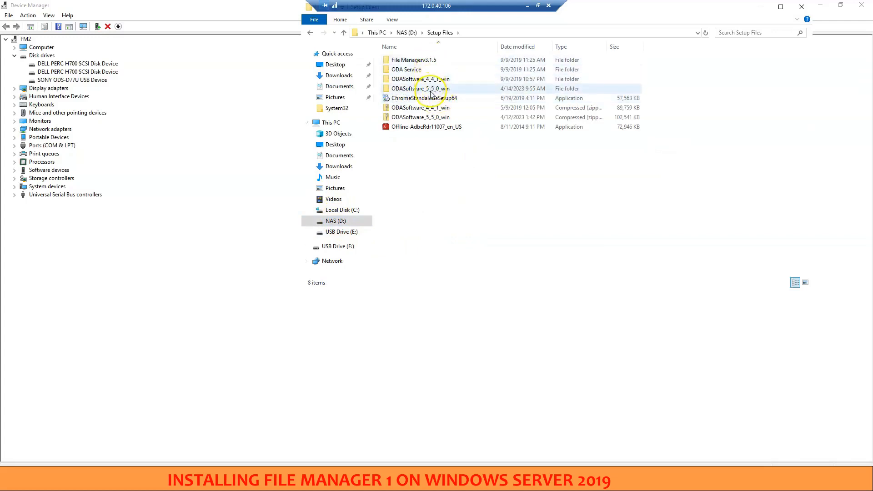
pyautogui.doubleClick(431, 90)
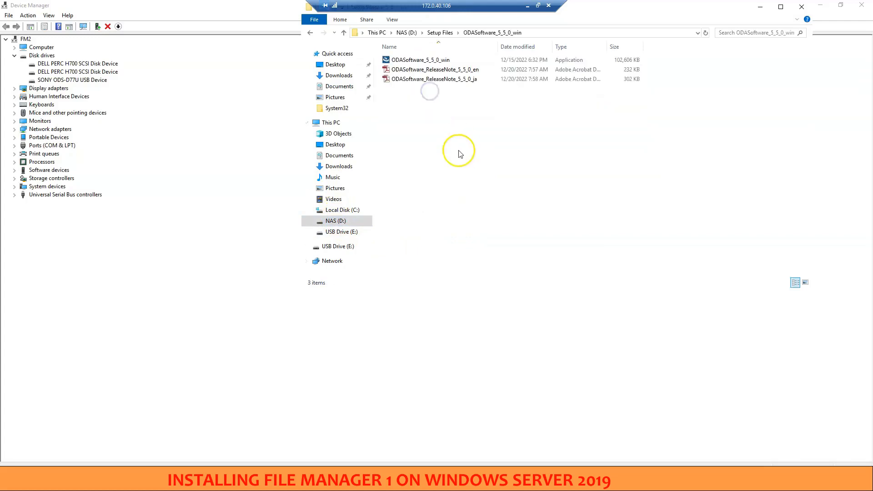
pyautogui.click(420, 60)
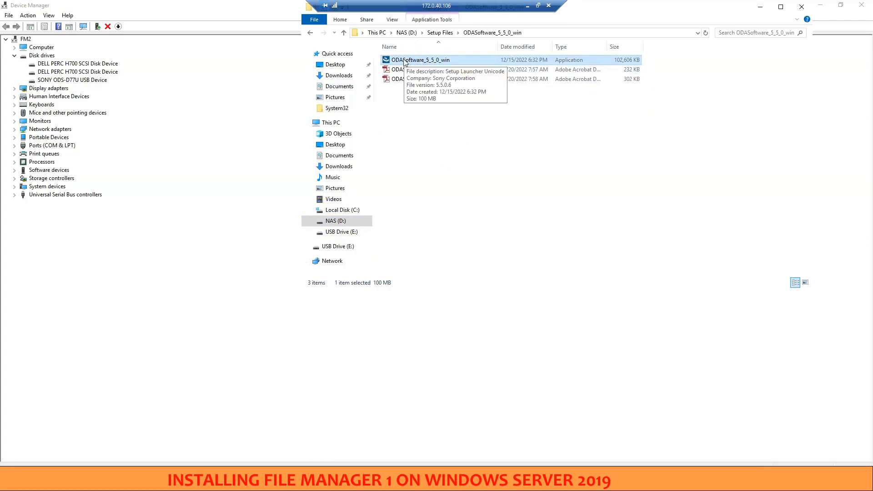
pyautogui.doubleClick(405, 60)
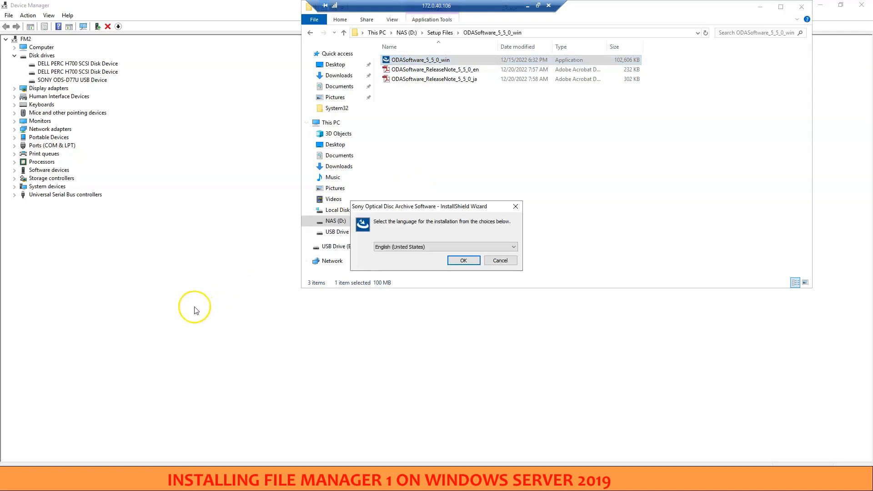
# Install Sony Optical Disc Archive Software in English (United States) to the default folder, accepting the license agreement and desktop shortcut creation
pyautogui.moveTo(400, 209); pyautogui.dragTo(321, 260)
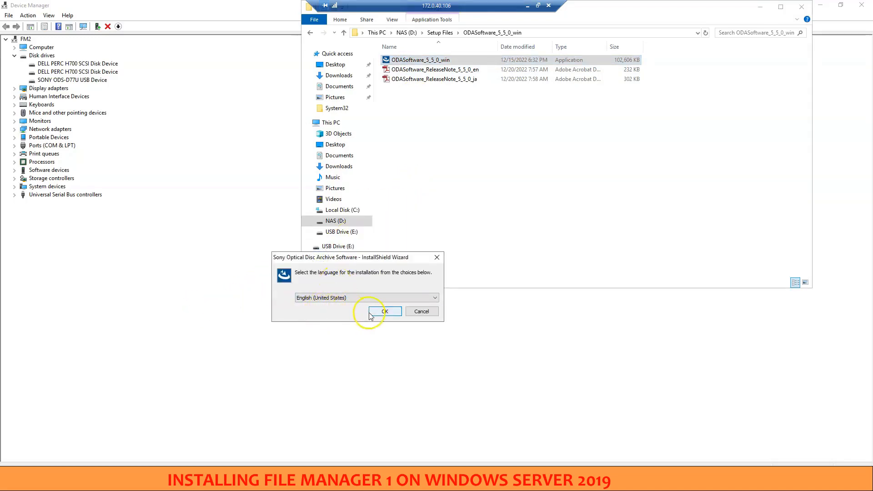
pyautogui.click(383, 313)
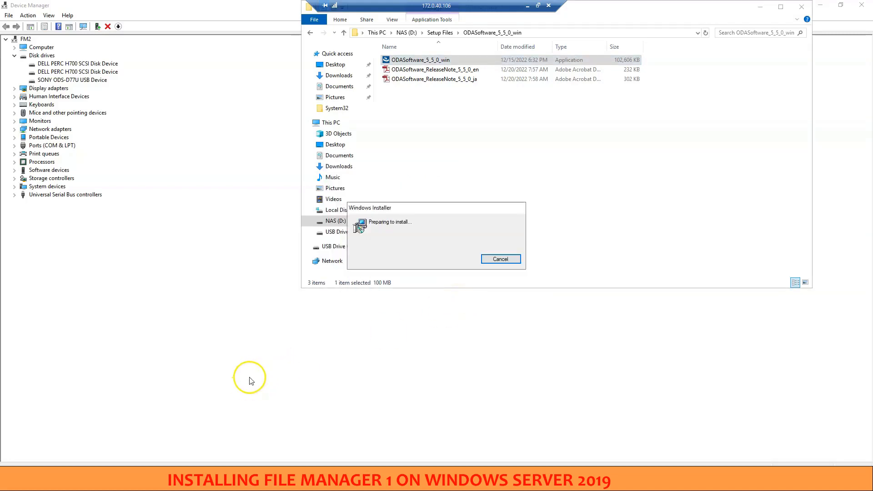
pyautogui.click(483, 313)
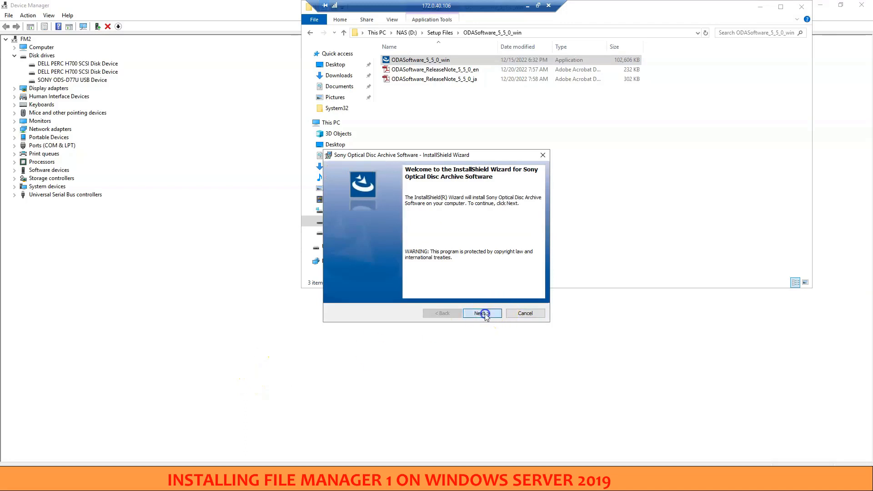
pyautogui.click(364, 281)
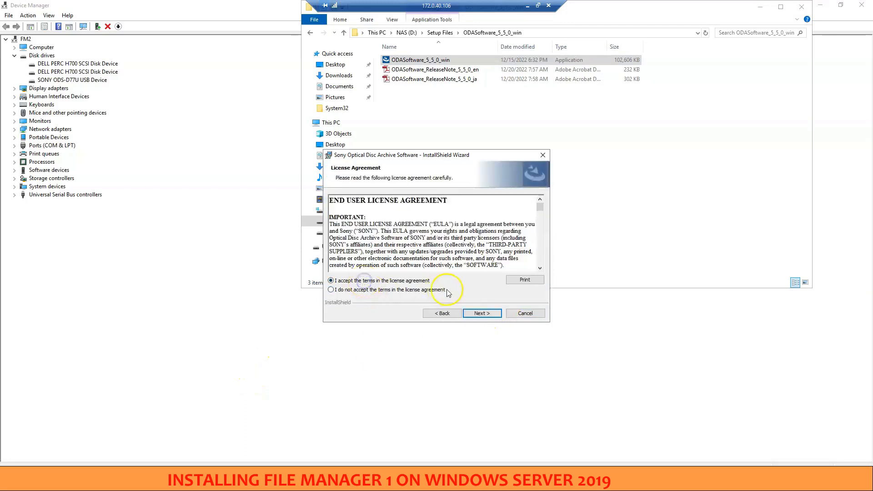
pyautogui.click(480, 314)
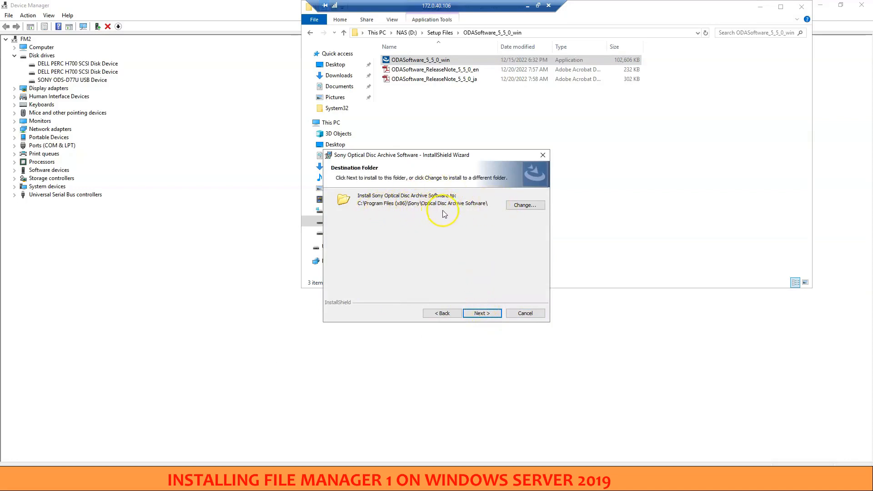
pyautogui.click(483, 314)
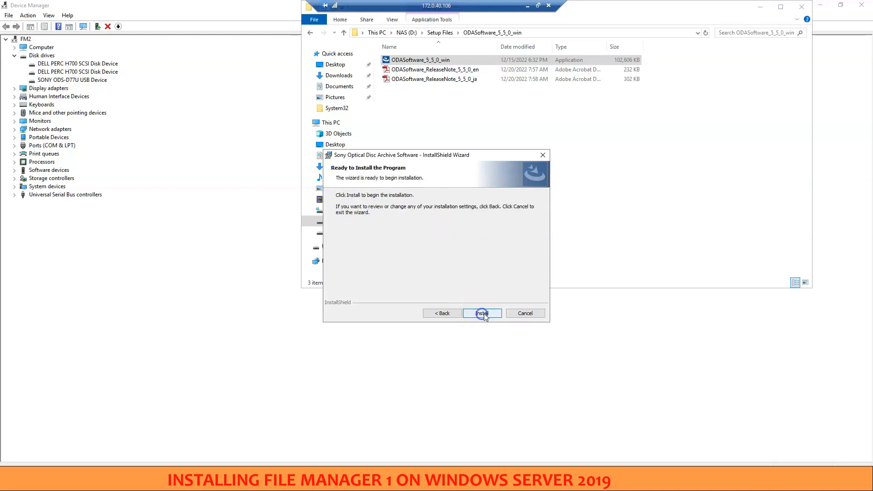
pyautogui.click(482, 314)
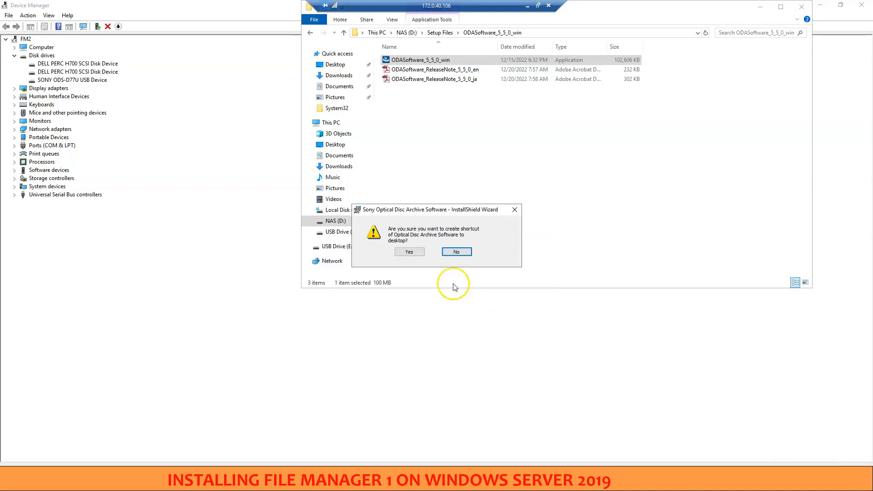
pyautogui.click(408, 253)
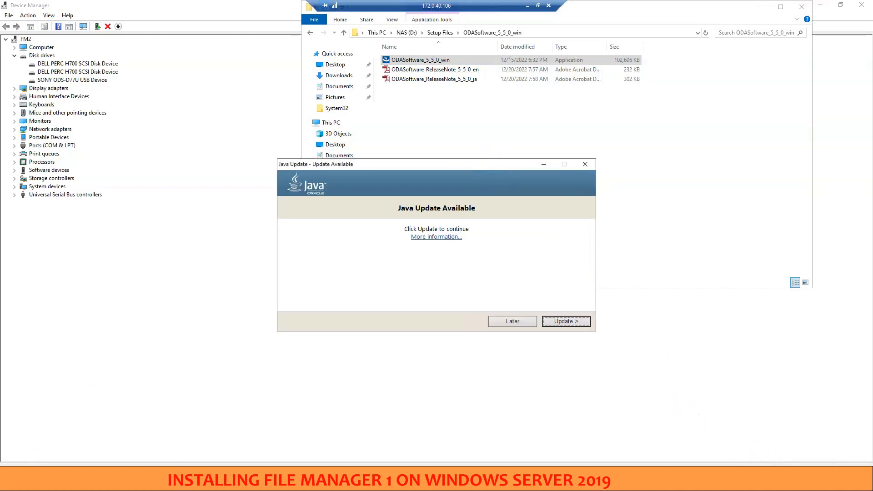
# Dismiss the Java update offer and finish the Sony Optical Disc Archive Software installation wizard
pyautogui.click(778, 482)
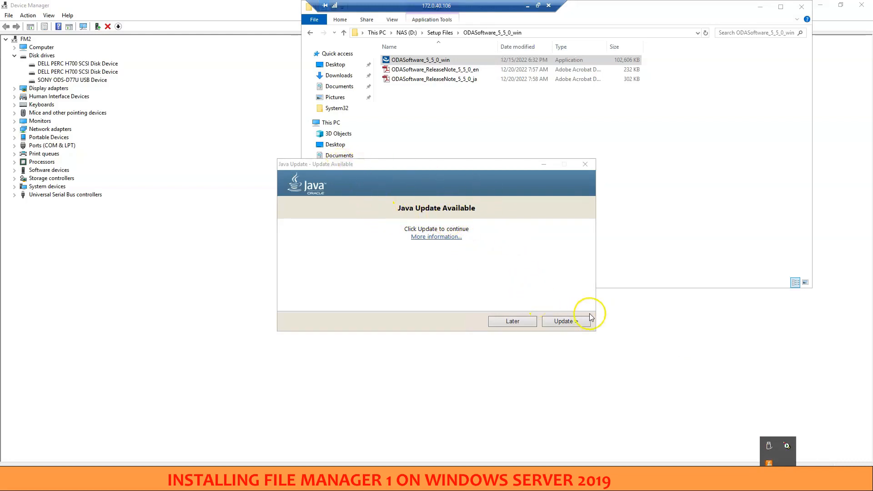
pyautogui.click(585, 164)
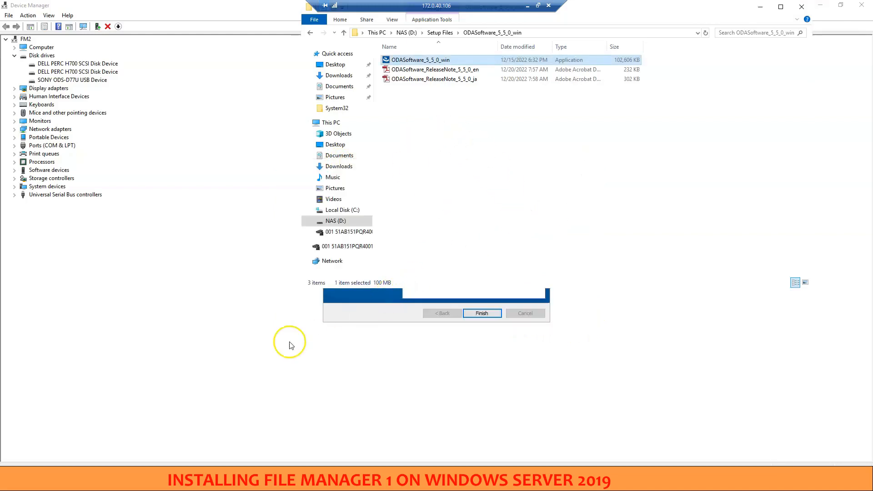
pyautogui.click(390, 312)
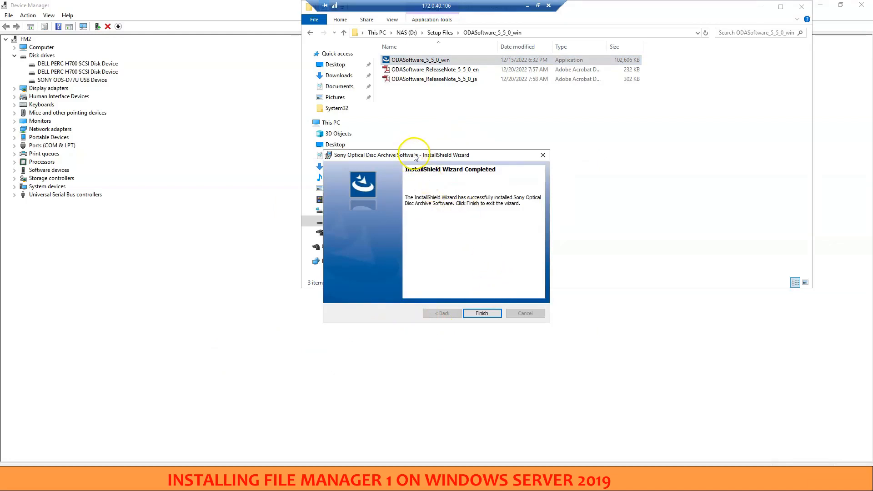
pyautogui.moveTo(414, 157); pyautogui.dragTo(370, 164)
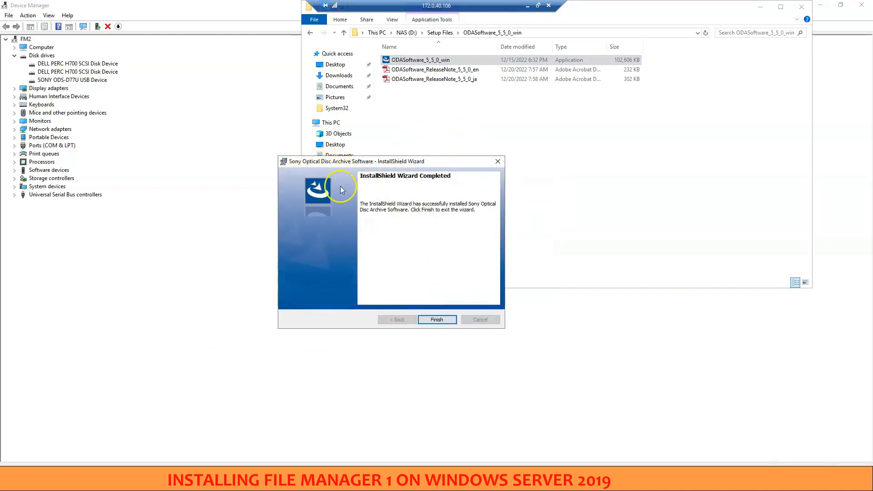
pyautogui.click(437, 320)
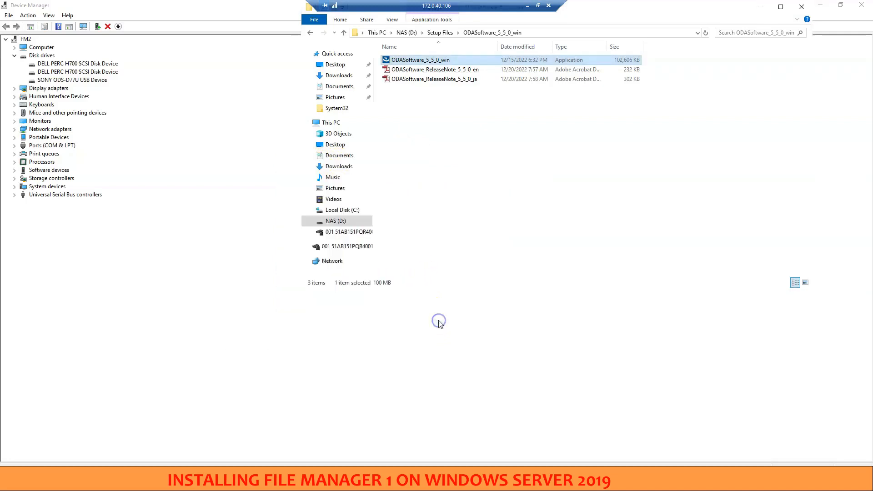
# Refresh the installed programs list in Programs and Features and check the Sony Optical Disc Archive Software entry and its version
pyautogui.click(206, 301)
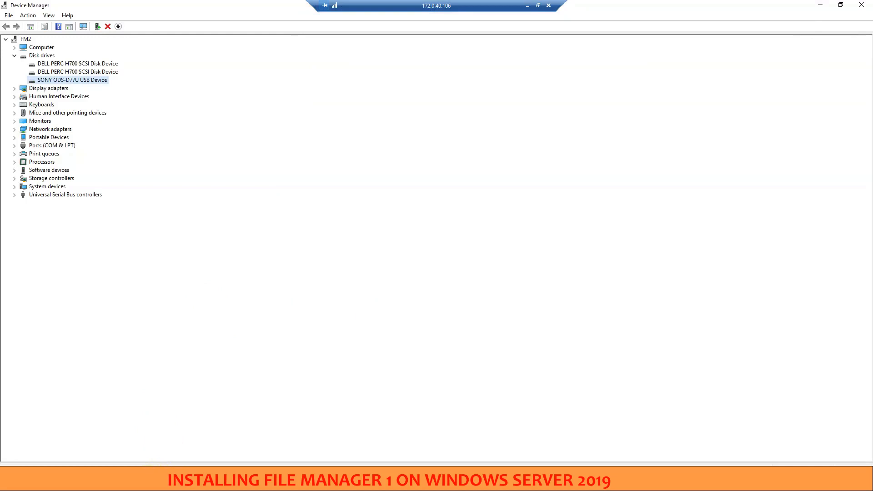
pyautogui.click(165, 483)
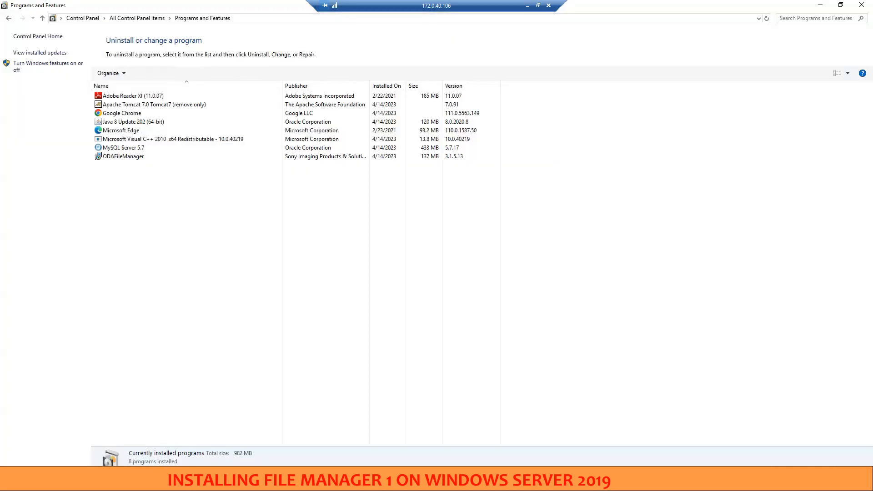
pyautogui.click(151, 237)
pyautogui.press('F5')
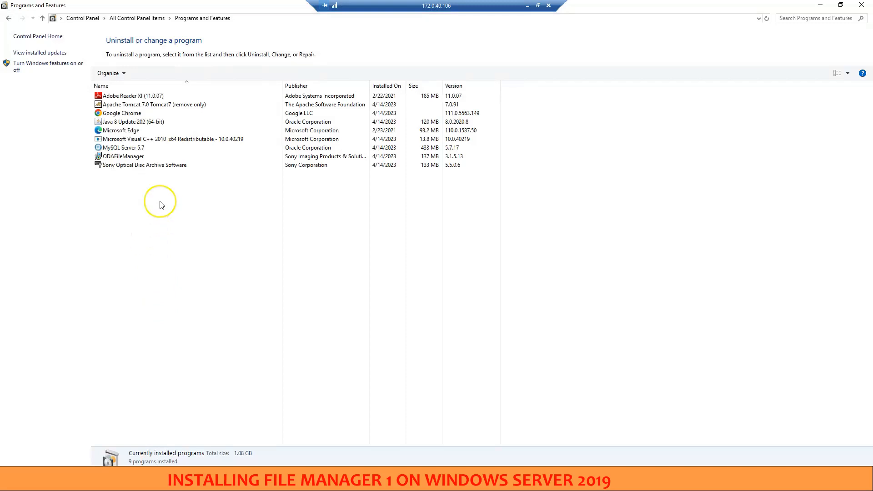
pyautogui.click(132, 167)
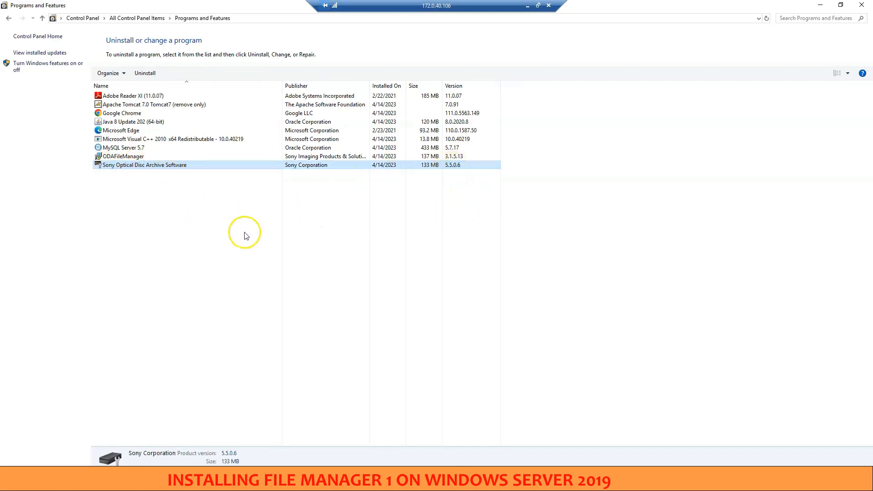
pyautogui.click(225, 234)
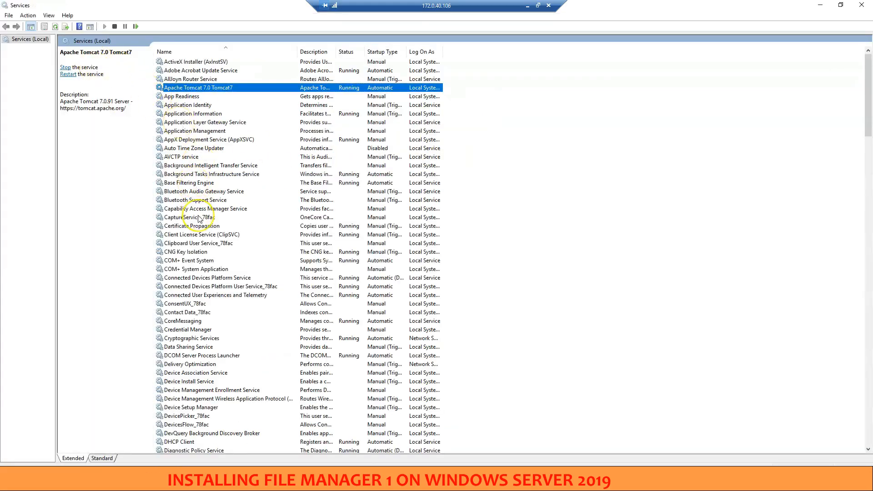
# Check SonyFileManagerMailService and Sony Optical Disc Archive Service in the Services console, then minimize the open management windows
pyautogui.press('s')
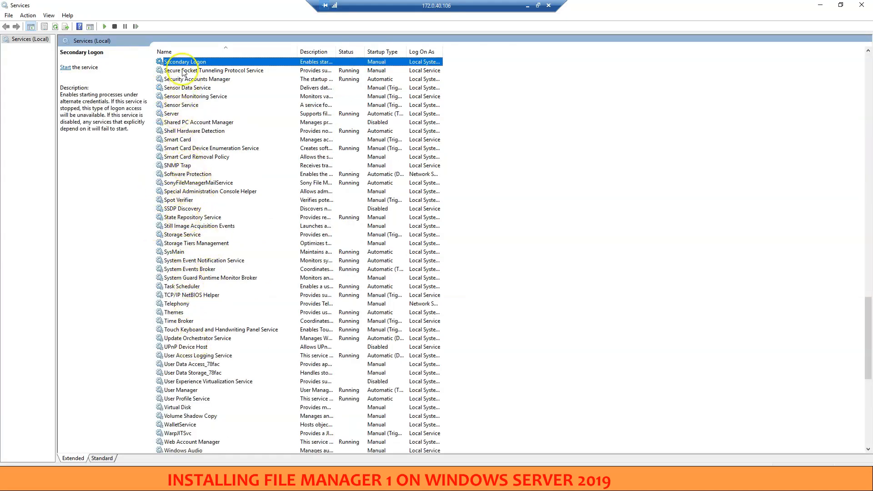
pyautogui.click(176, 183)
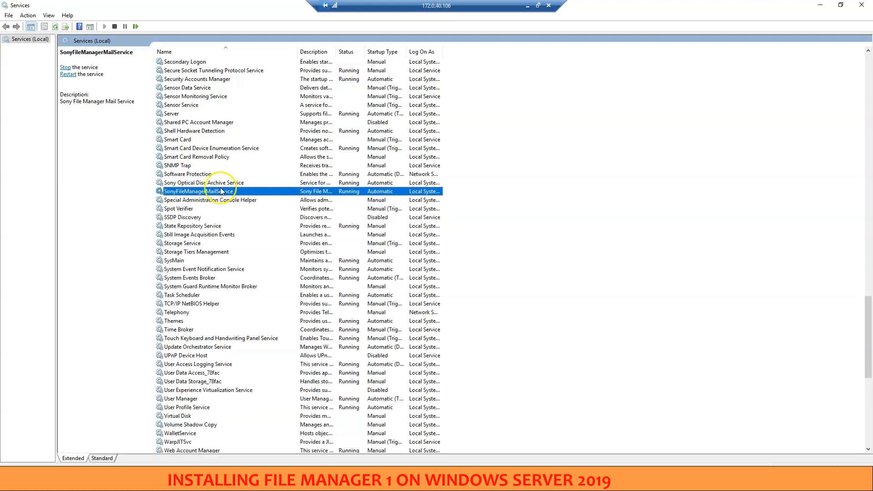
pyautogui.click(217, 183)
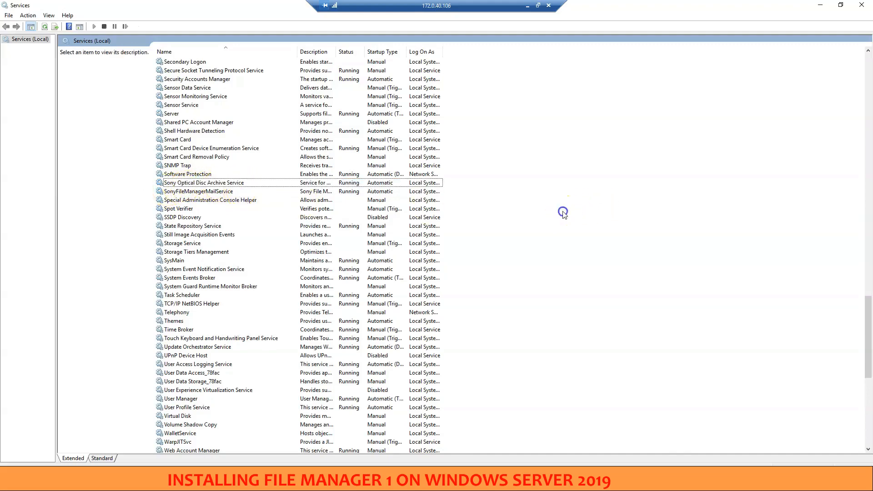
pyautogui.click(821, 5)
pyautogui.click(821, 5)
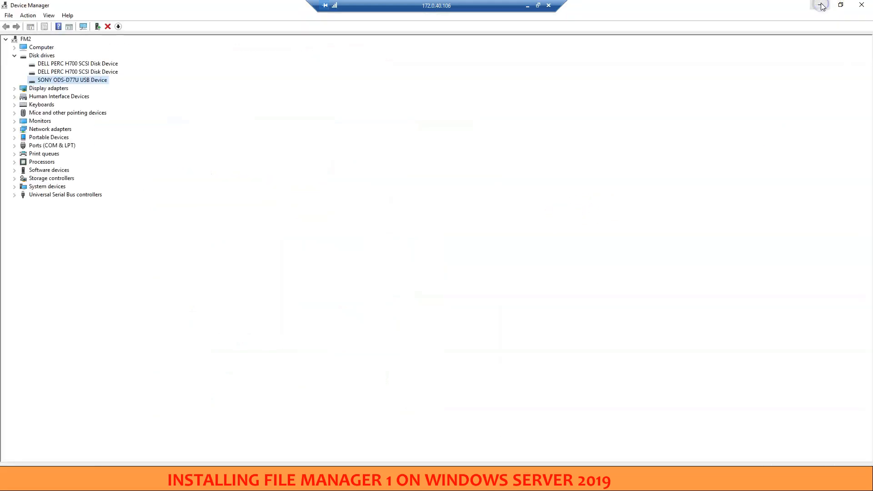
pyautogui.click(821, 5)
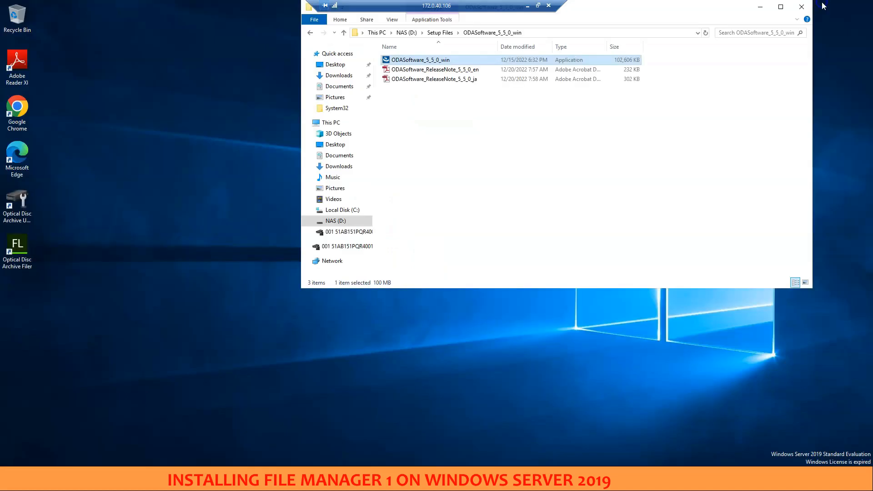
# Open Optical Disc Archive Utility from the desktop, review the ODS-D77U drive and mounted media information, and close the utility
pyautogui.click(30, 218)
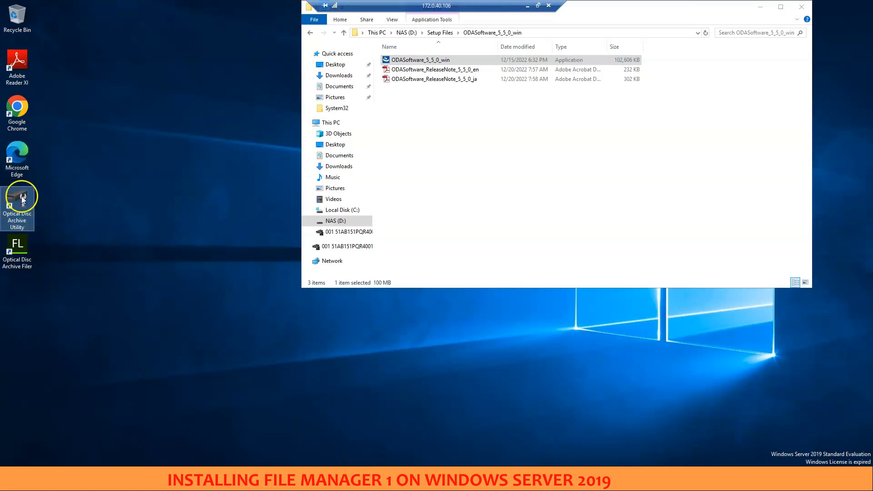
pyautogui.doubleClick(21, 199)
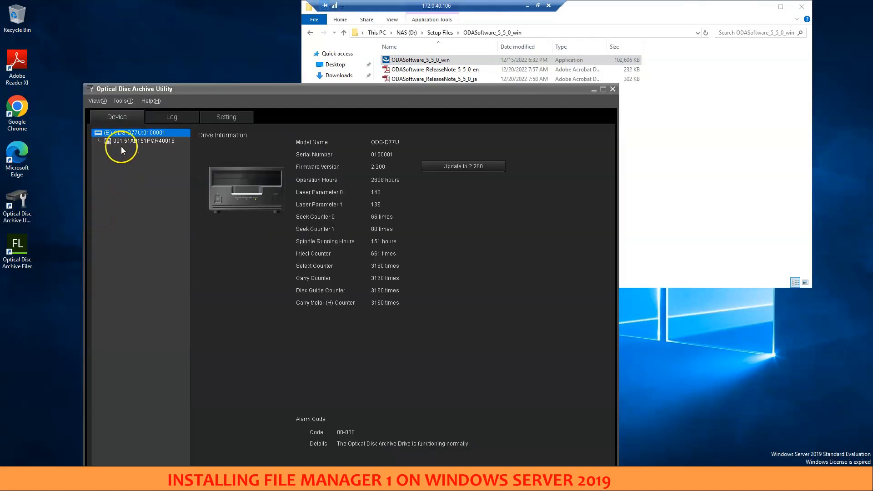
pyautogui.click(121, 145)
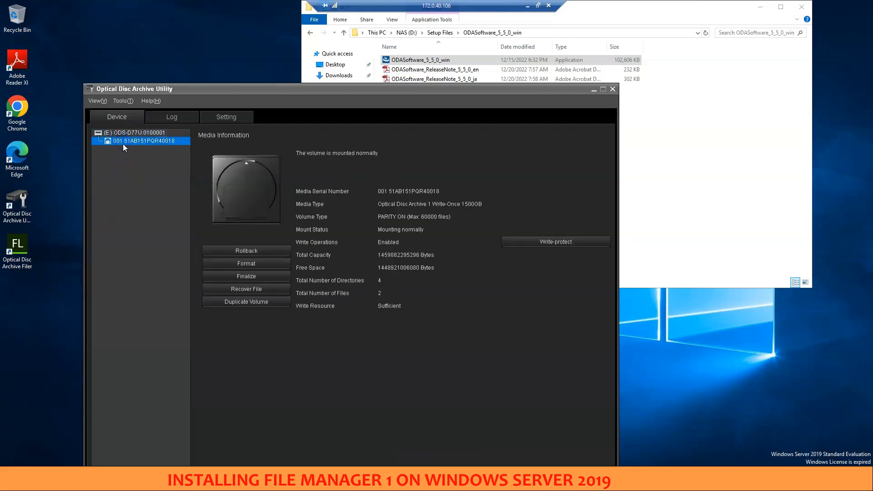
pyautogui.click(122, 132)
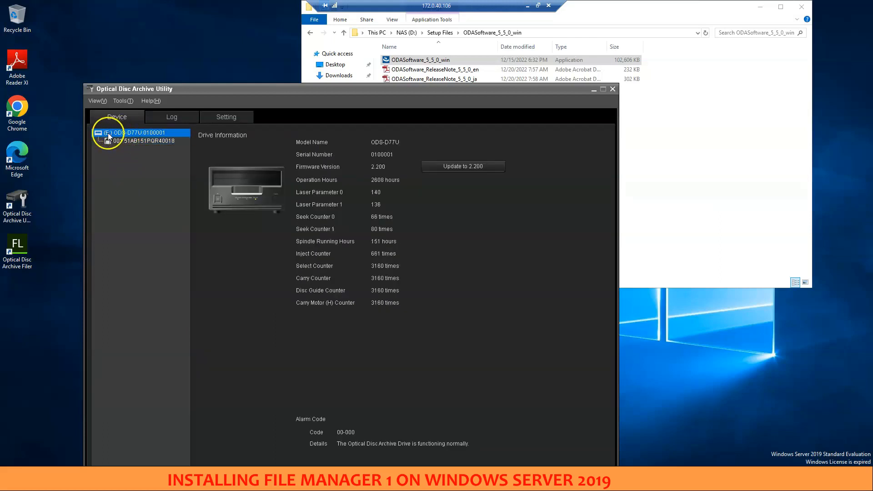
pyautogui.click(133, 141)
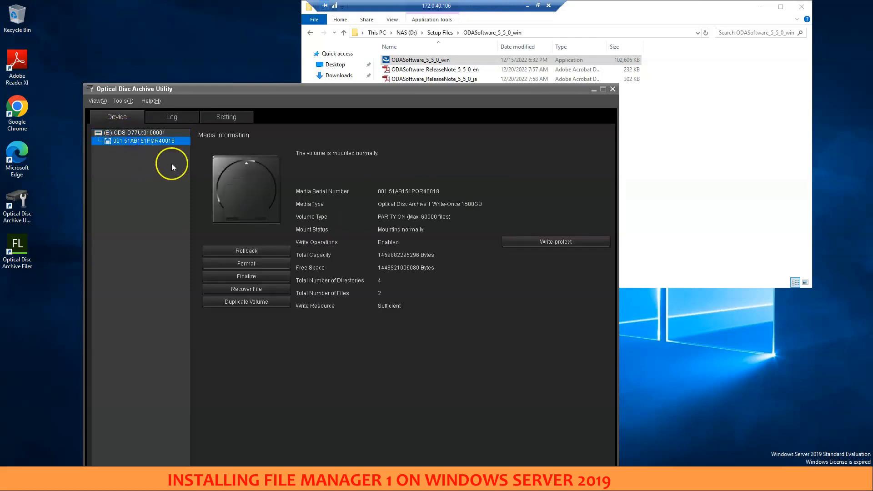
pyautogui.click(613, 90)
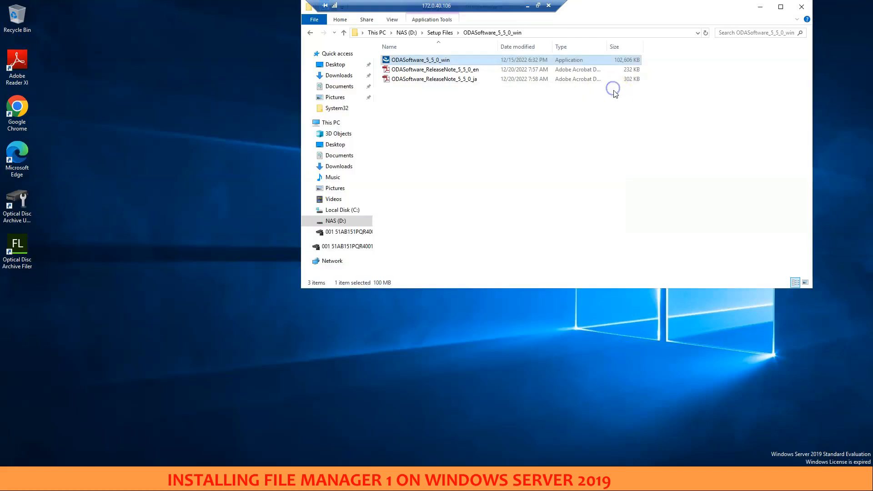
# Maximize the File Explorer window, show the drives in This PC and open the optical disc drive (E:)
pyautogui.doubleClick(586, 12)
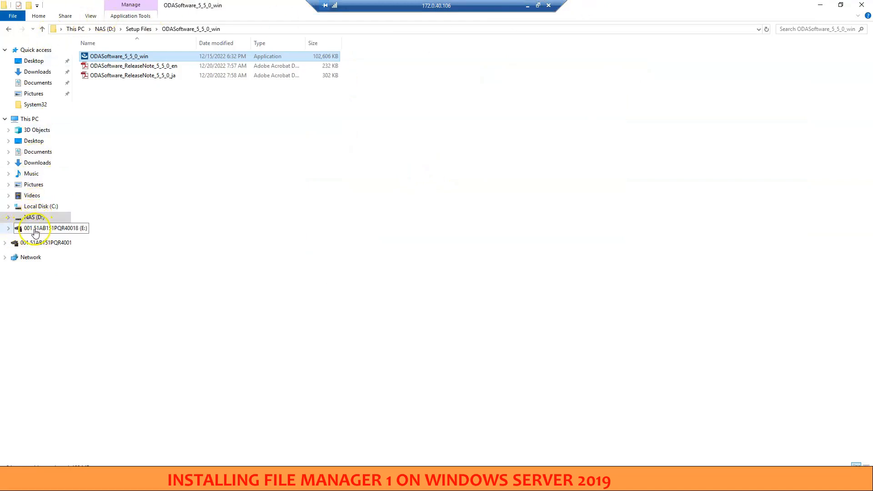
pyautogui.click(26, 119)
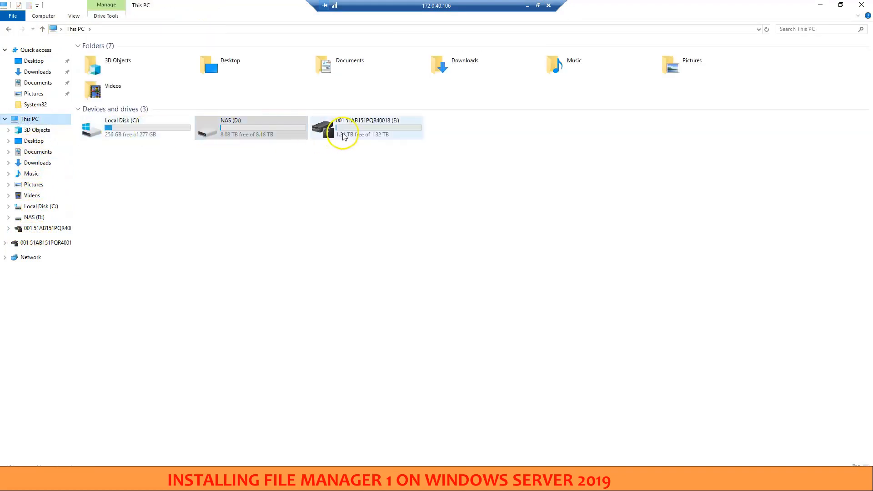
pyautogui.doubleClick(369, 122)
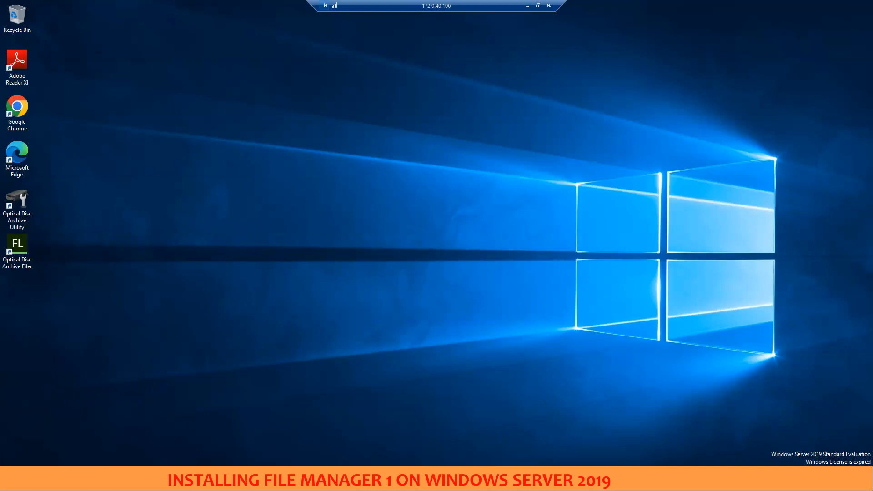
# Pin ConfigTool to the taskbar and launch it from there
pyautogui.press('super')
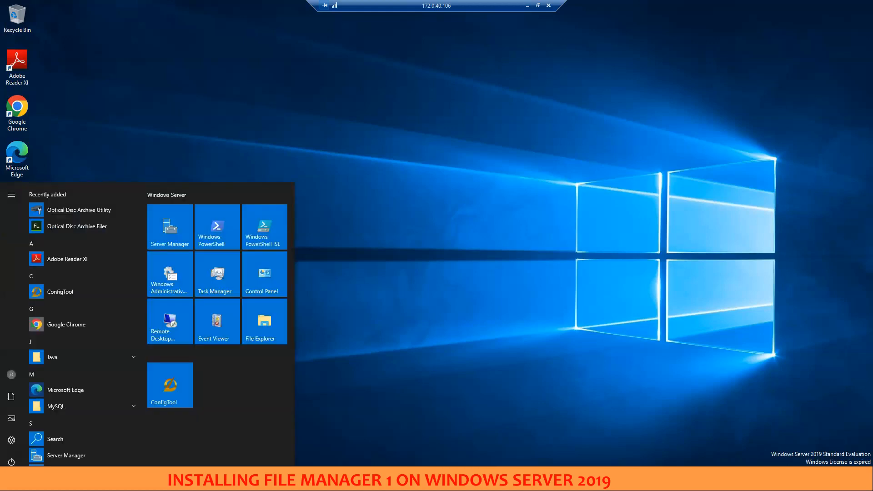
pyautogui.rightClick(56, 291)
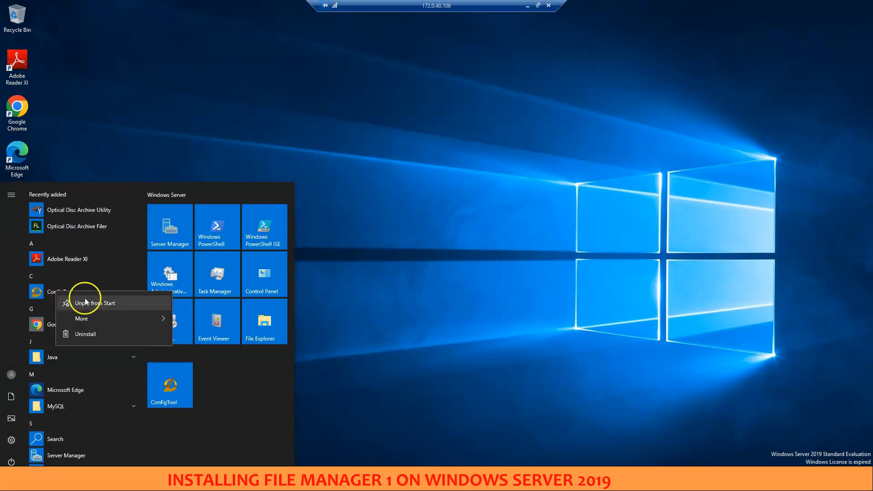
pyautogui.moveTo(91, 322)
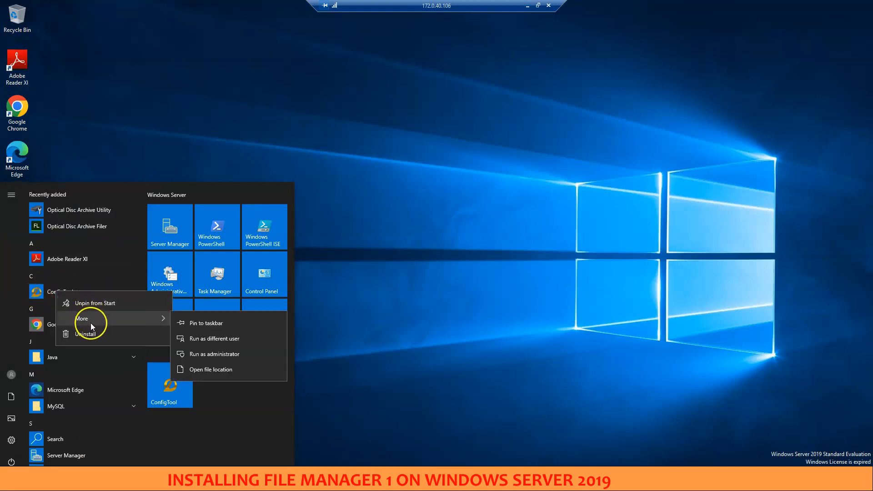
pyautogui.click(196, 324)
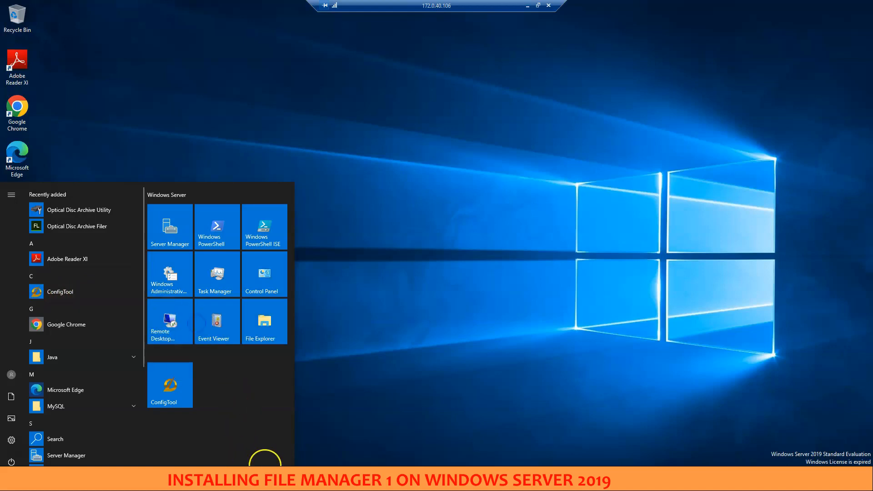
pyautogui.click(265, 480)
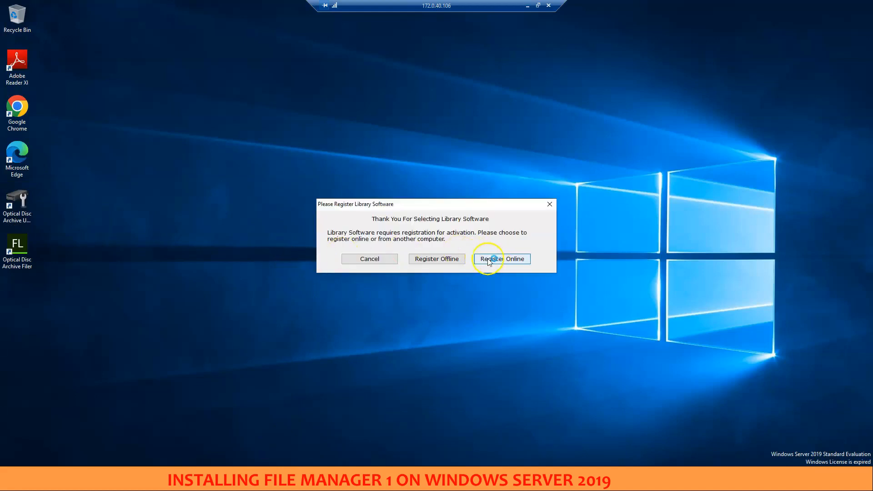
# Choose online registration for Library Software and go through the sign-in fields for email address and password
pyautogui.click(503, 260)
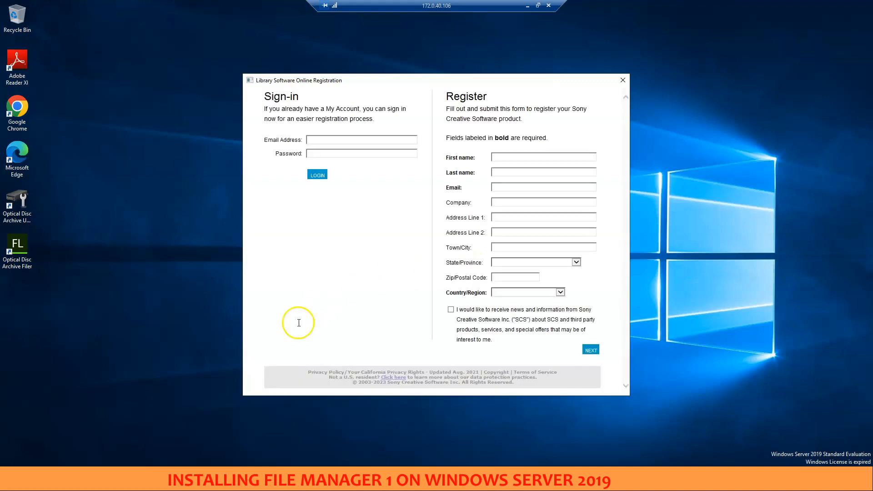
pyautogui.click(313, 140)
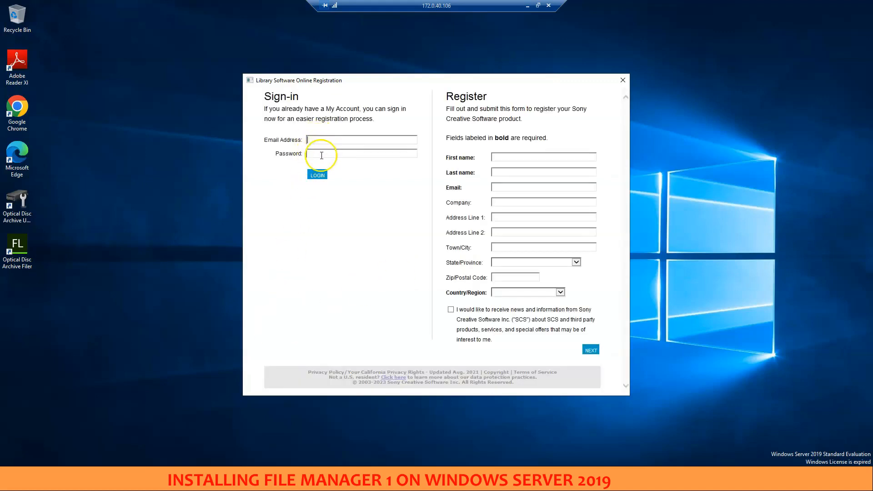
pyautogui.click(320, 152)
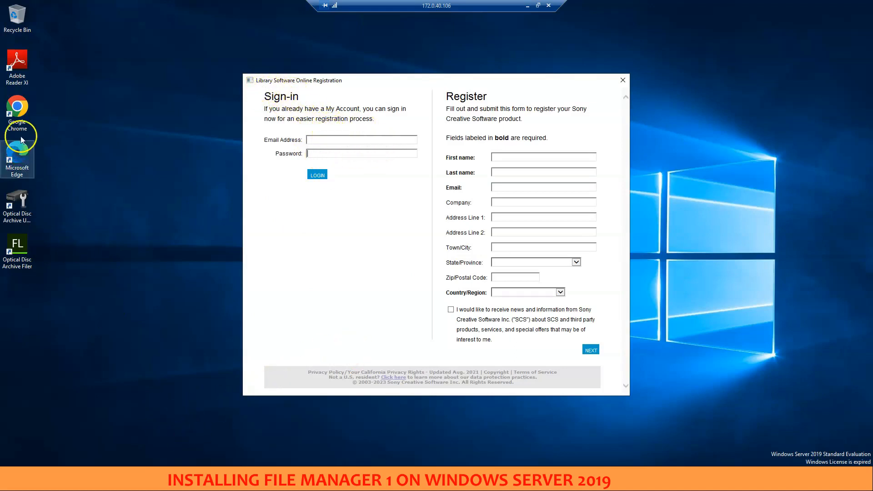
# Open sonycreativesoftware.com in Google Chrome and locate the My Account section
pyautogui.doubleClick(17, 111)
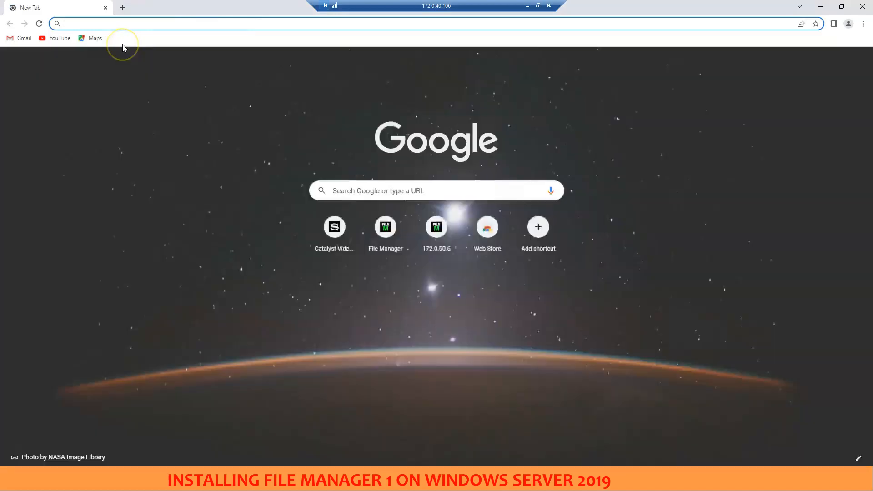
pyautogui.write('sonycreativesoftware.com')
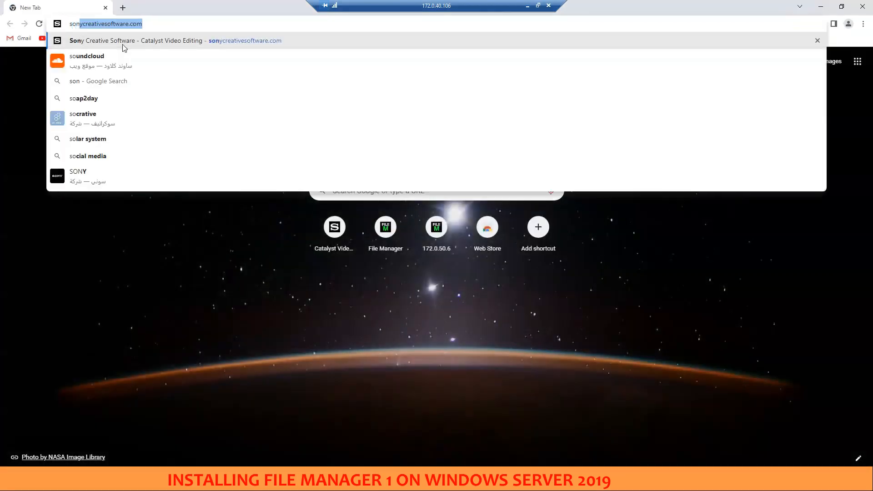
pyautogui.click(124, 47)
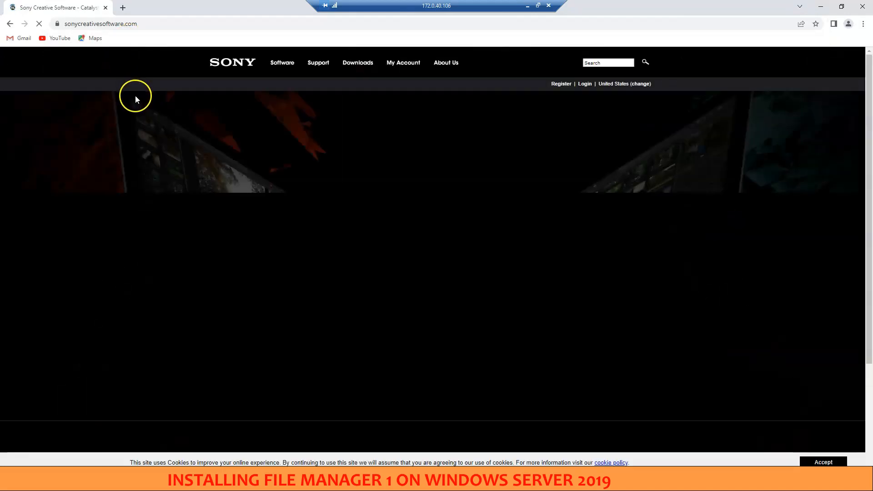
pyautogui.moveTo(408, 60)
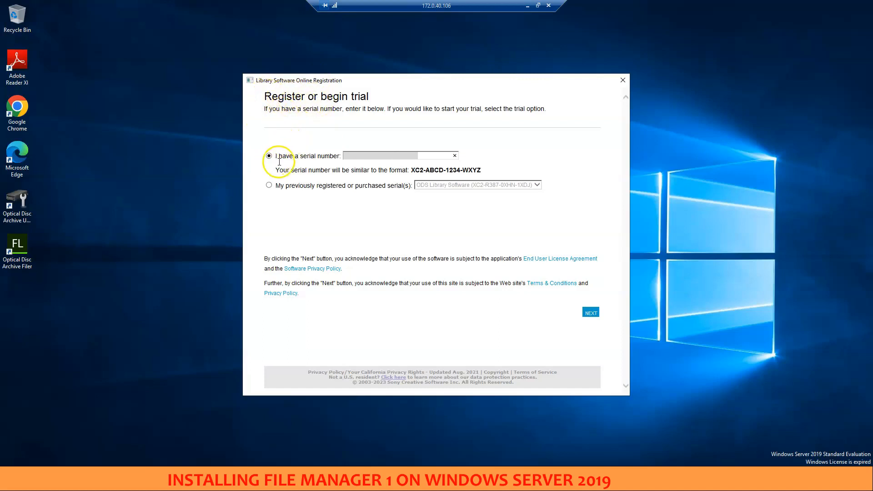
# Enter the product serial number in the Library Software Online Registration form and complete the registration
pyautogui.click(347, 156)
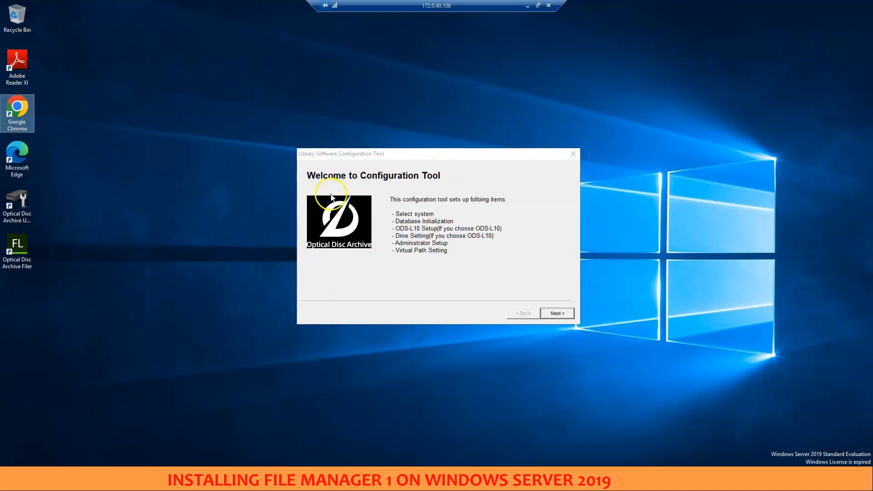
# Select Direct Mode as the system in the Configuration Tool and initialize the database
pyautogui.click(558, 314)
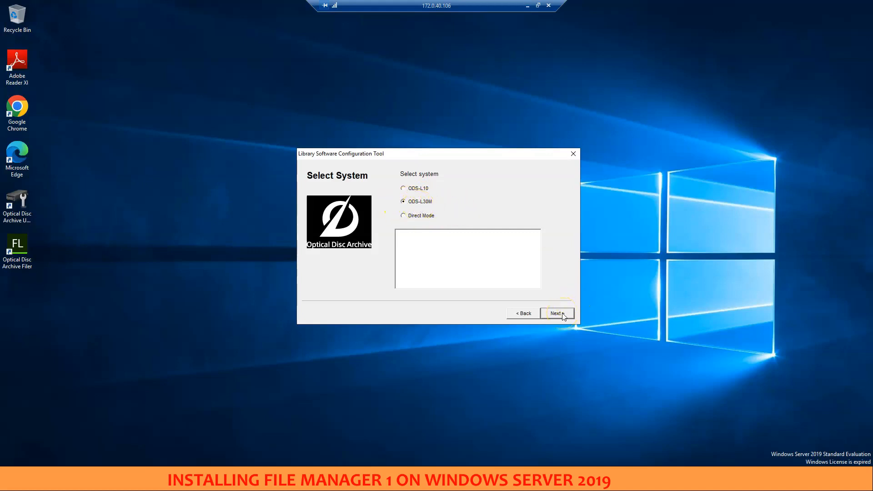
pyautogui.click(417, 217)
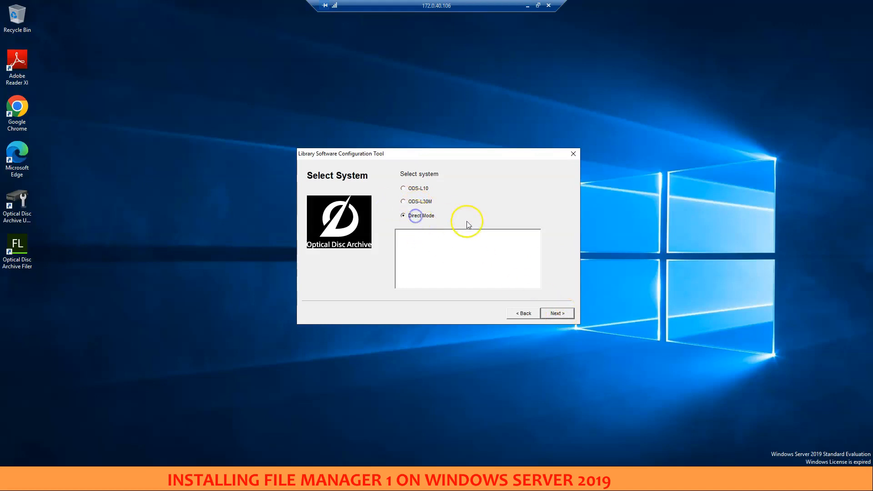
pyautogui.click(558, 313)
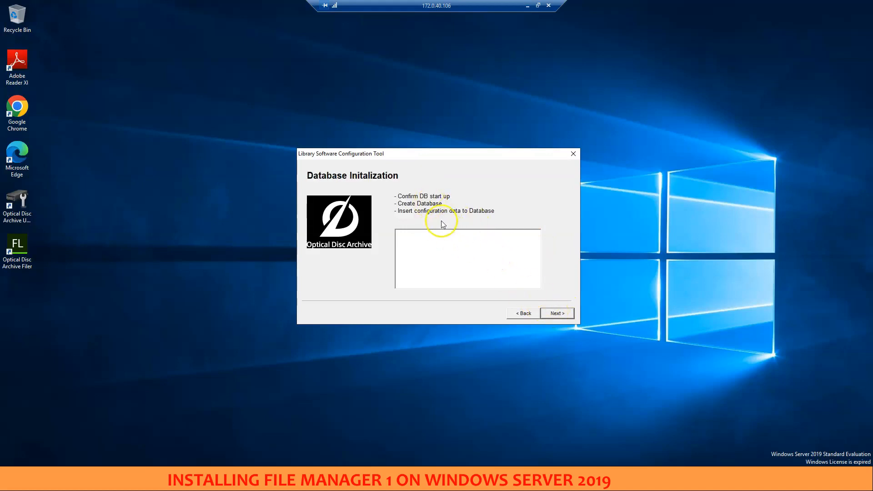
pyautogui.click(557, 314)
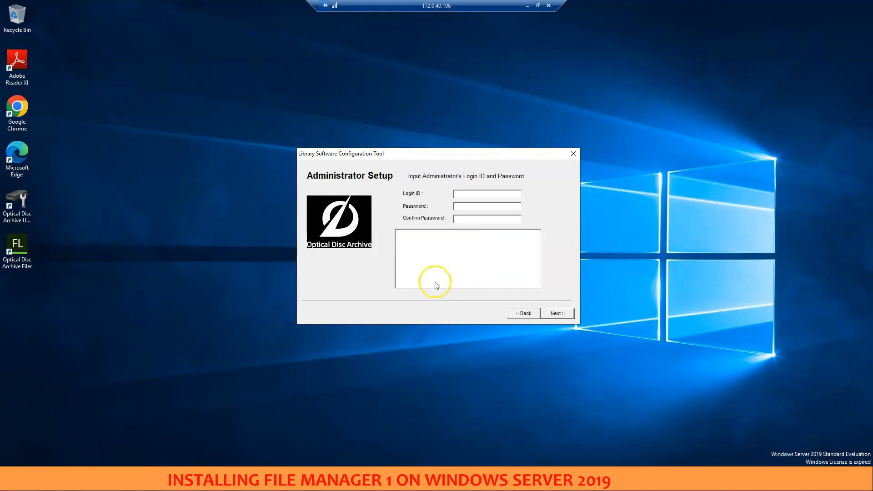
# Set the administrator's login ID to fm, enter and confirm the administrator password, and continue to Virtual Path Setting
pyautogui.click(462, 194)
pyautogui.click(461, 207)
pyautogui.click(492, 220)
pyautogui.click(557, 313)
# Add a working folder with physical path D:\ and virtual path "Drive D"
pyautogui.click(440, 202)
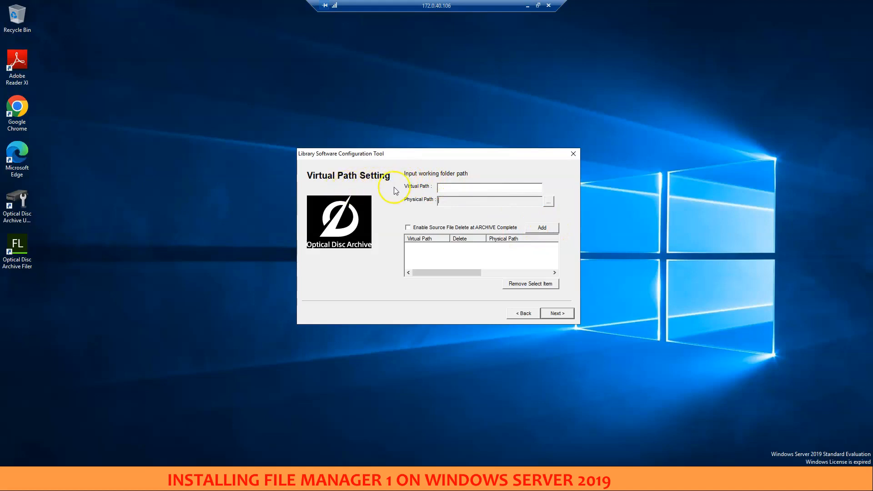
pyautogui.click(549, 202)
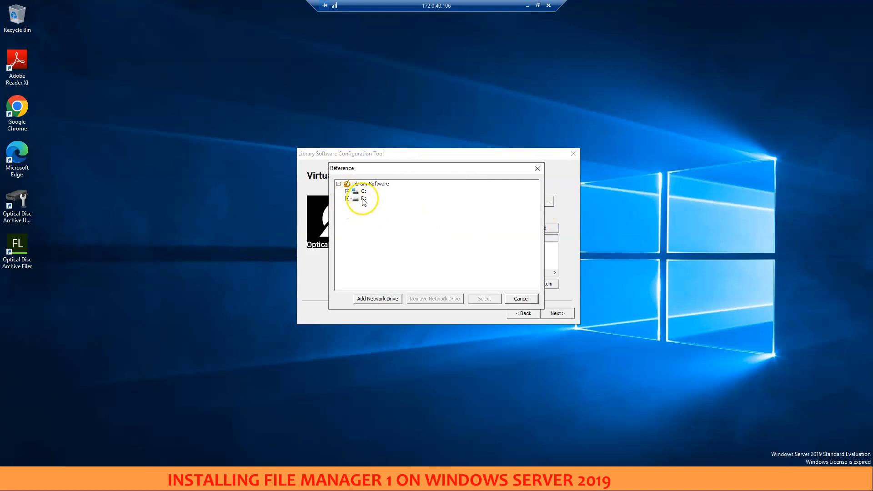
pyautogui.click(364, 199)
pyautogui.click(484, 298)
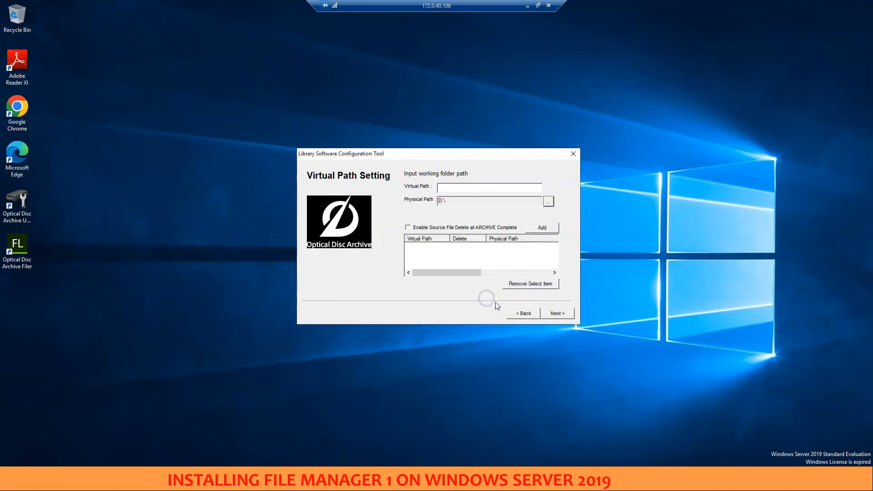
pyautogui.click(541, 228)
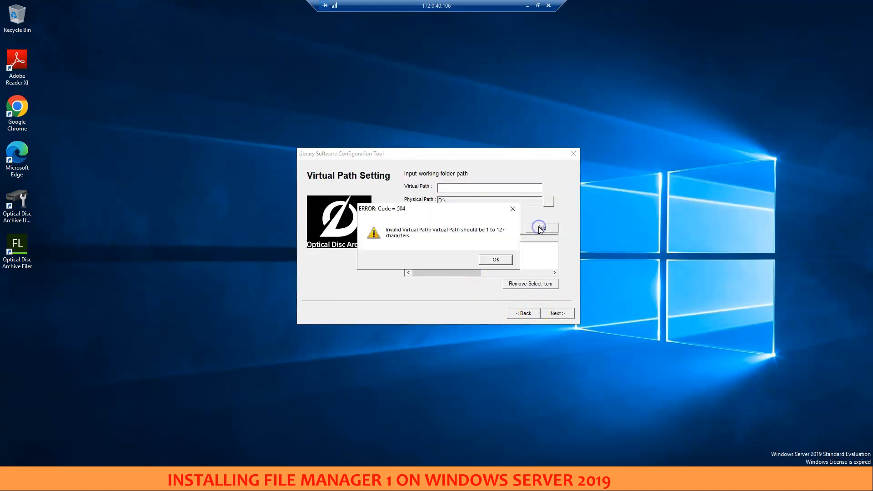
pyautogui.click(496, 258)
pyautogui.click(467, 189)
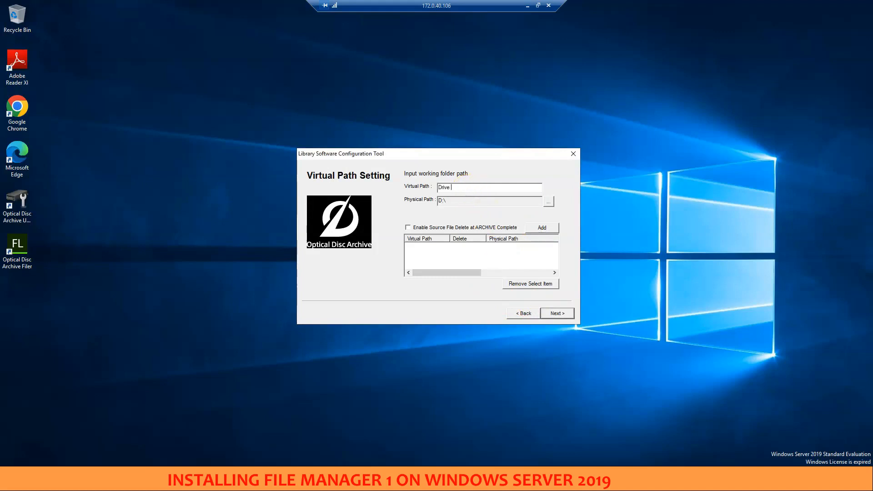
pyautogui.write('Drive D')
pyautogui.click(542, 228)
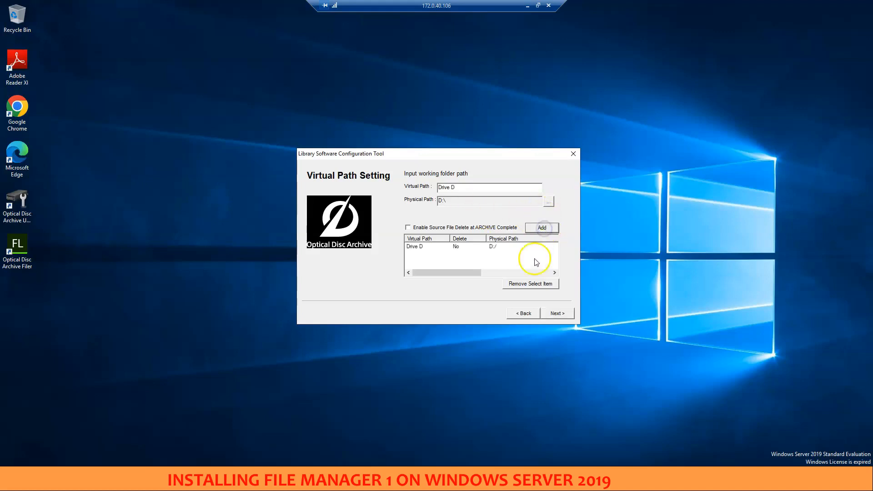
# Apply the configuration, check the final line of the service log and finish the Configuration Tool
pyautogui.click(553, 314)
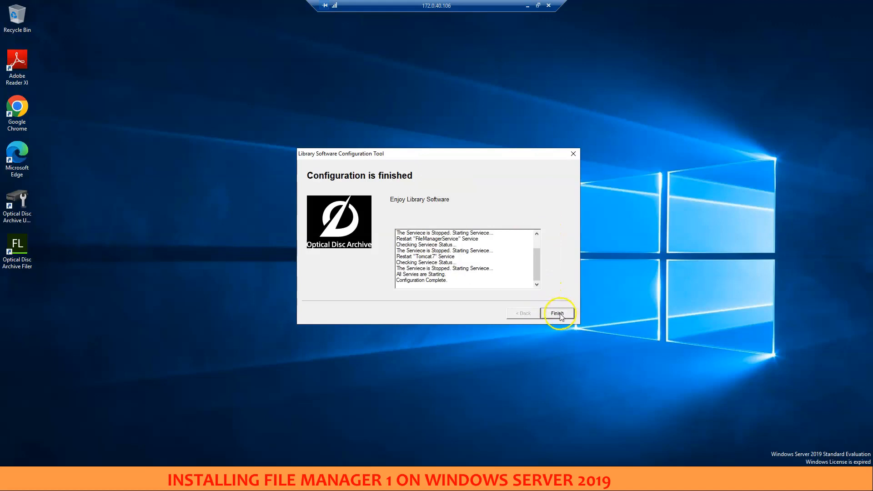
pyautogui.click(405, 281)
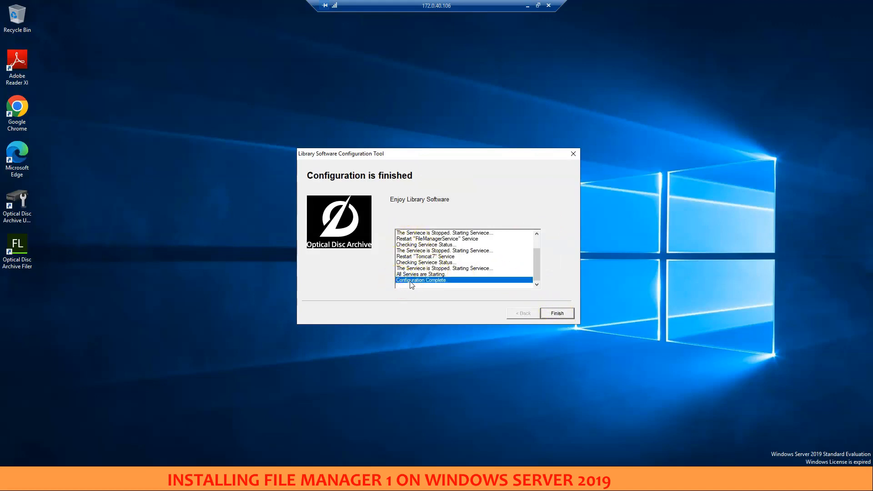
pyautogui.click(558, 314)
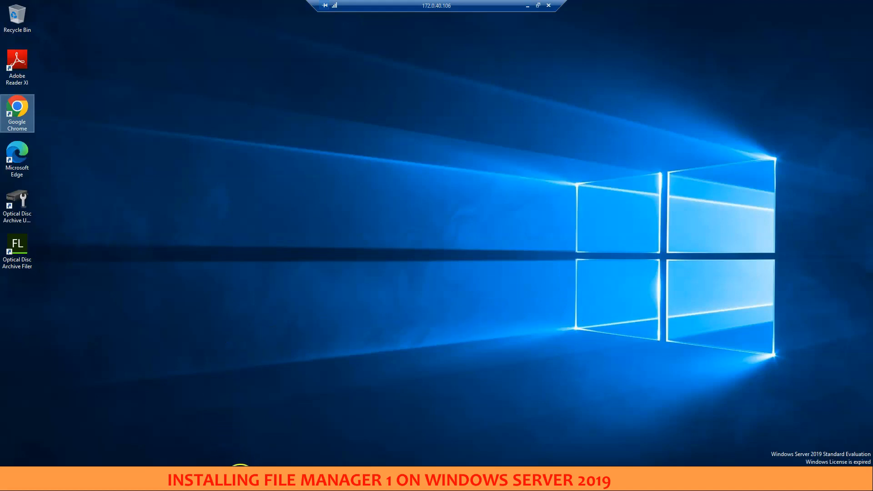
# Switch to Google Chrome and open 172.0.40.106:8080 in a new tab
pyautogui.click(234, 482)
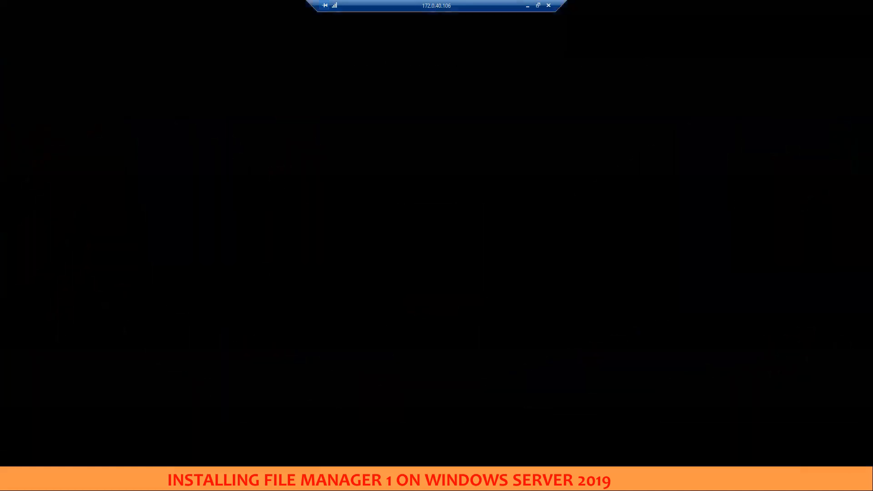
pyautogui.click(123, 8)
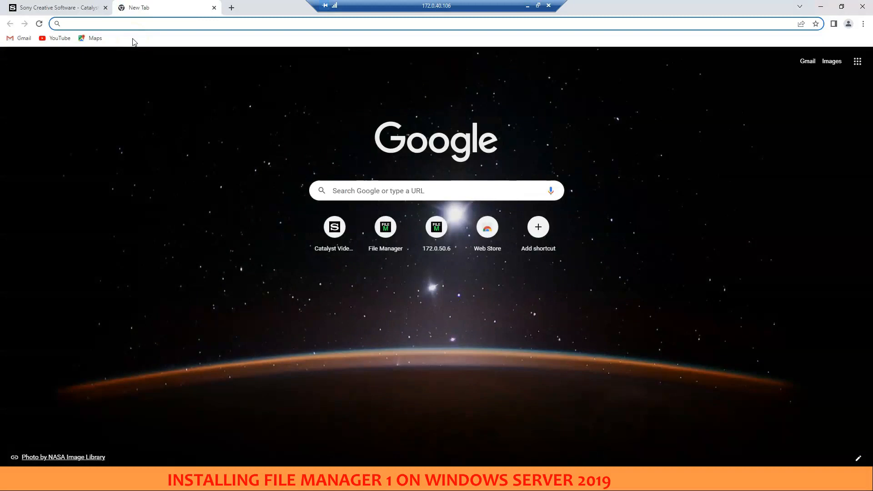
pyautogui.write('172.0.')
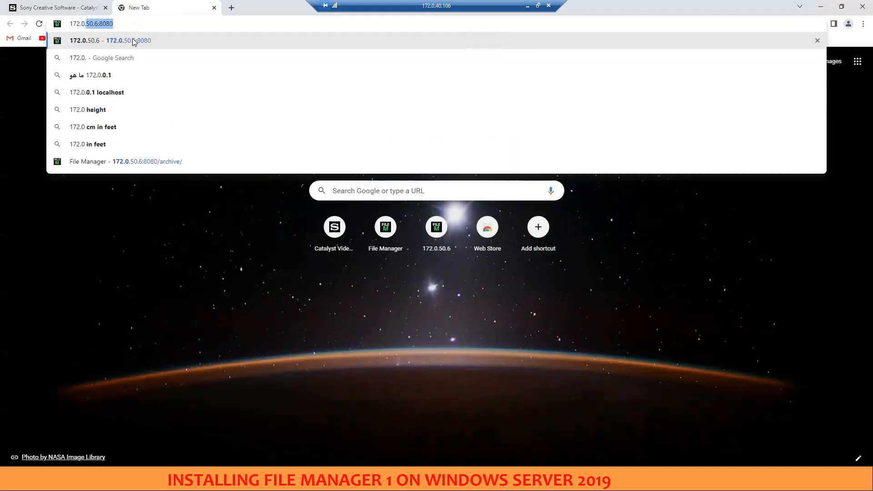
pyautogui.write('40')
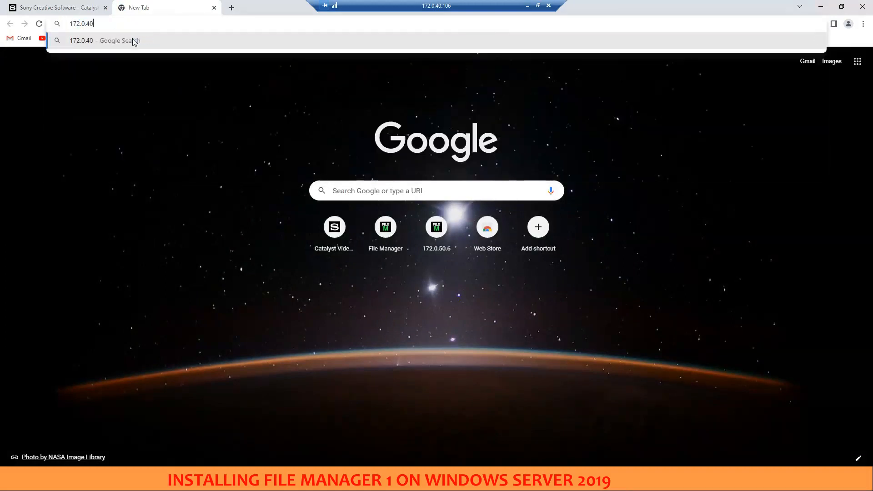
pyautogui.write('.106')
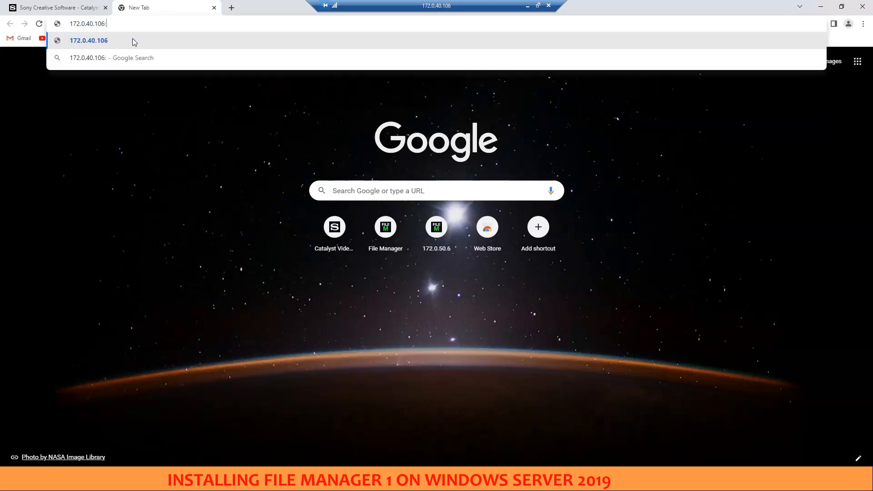
pyautogui.write(':8080')
pyautogui.press('Return')
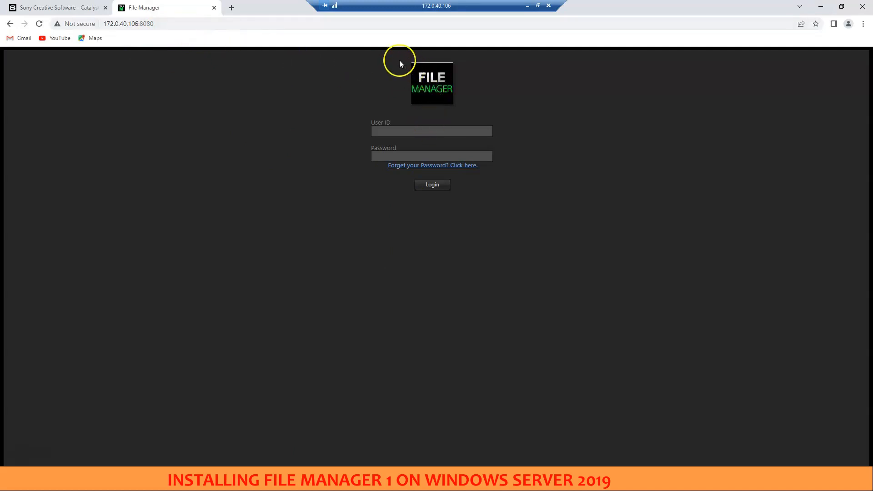
# Log in to File Manager with user ID fm and the account password
pyautogui.click(418, 130)
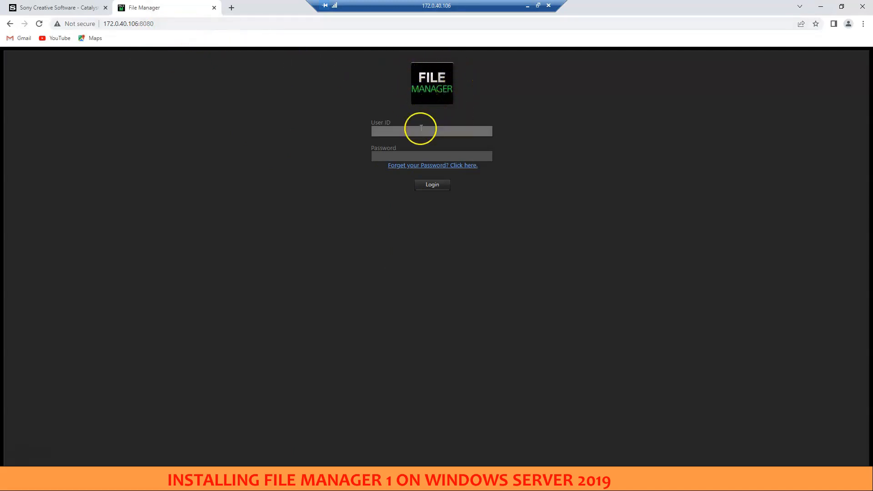
pyautogui.click(398, 131)
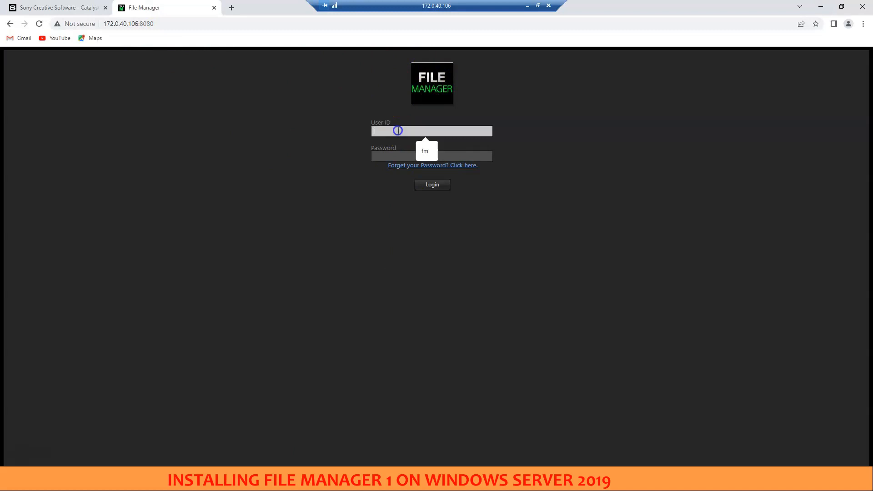
pyautogui.write('fm')
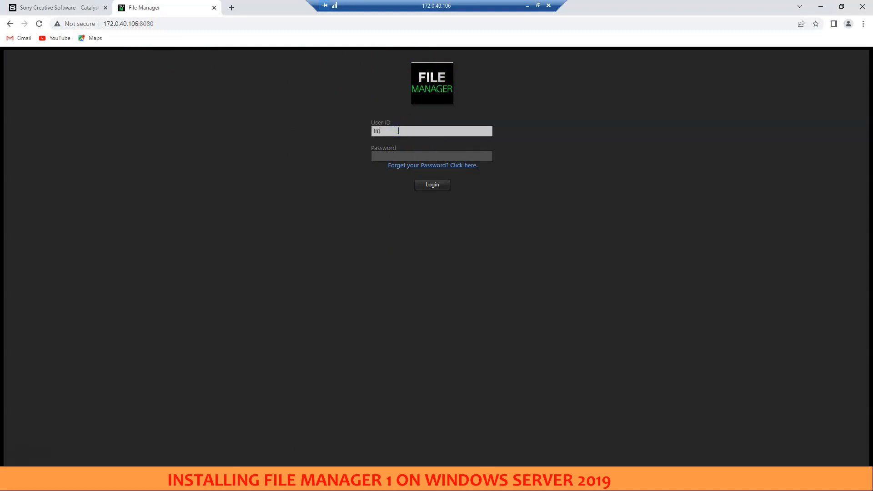
pyautogui.click(403, 157)
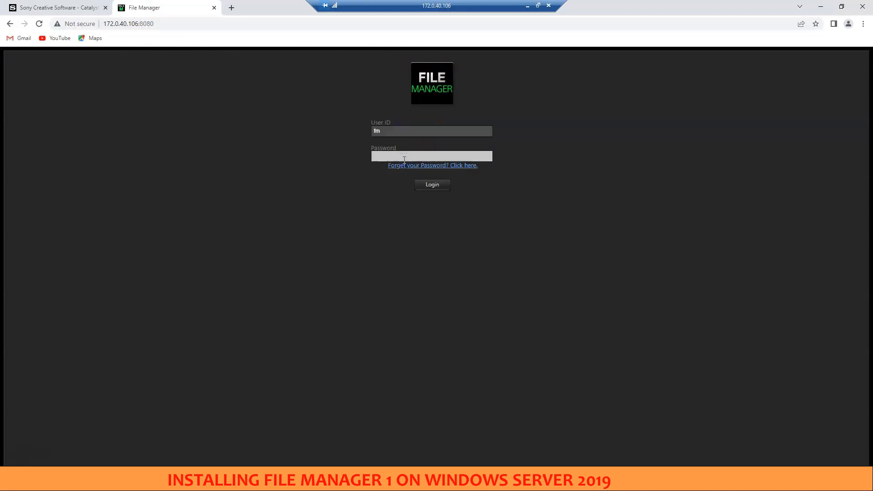
pyautogui.click(443, 185)
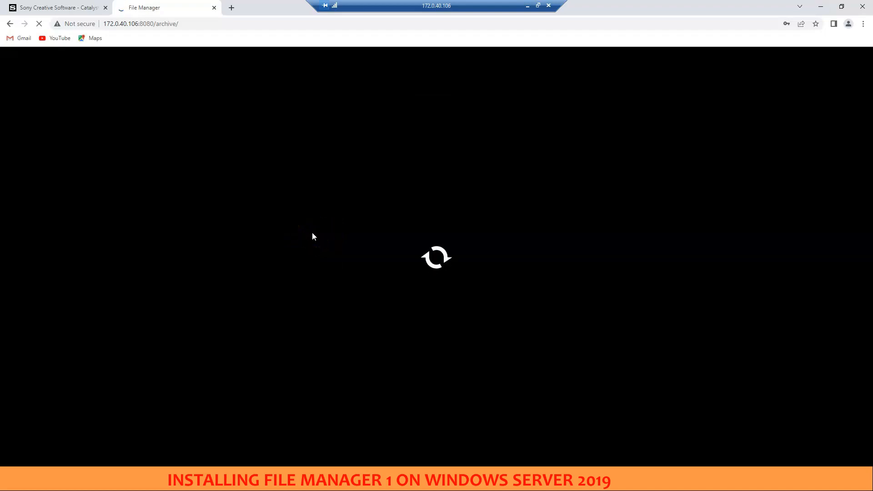
pyautogui.click(307, 232)
pyautogui.click(297, 223)
pyautogui.click(291, 226)
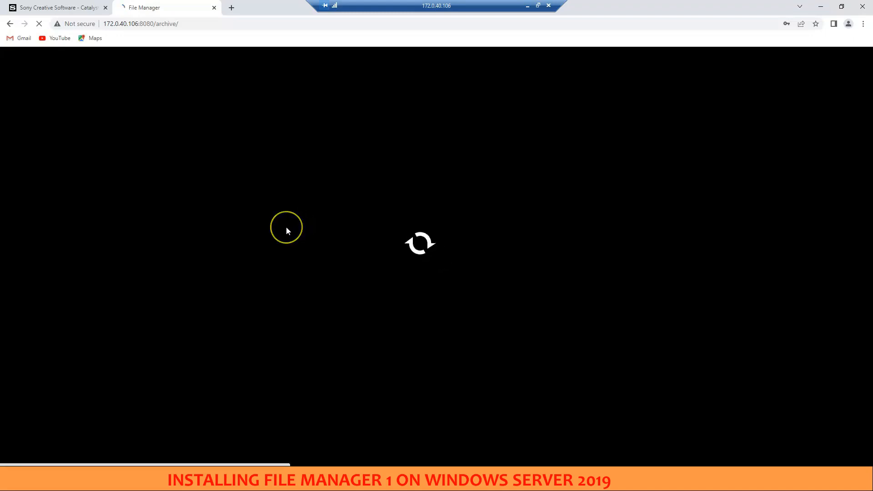